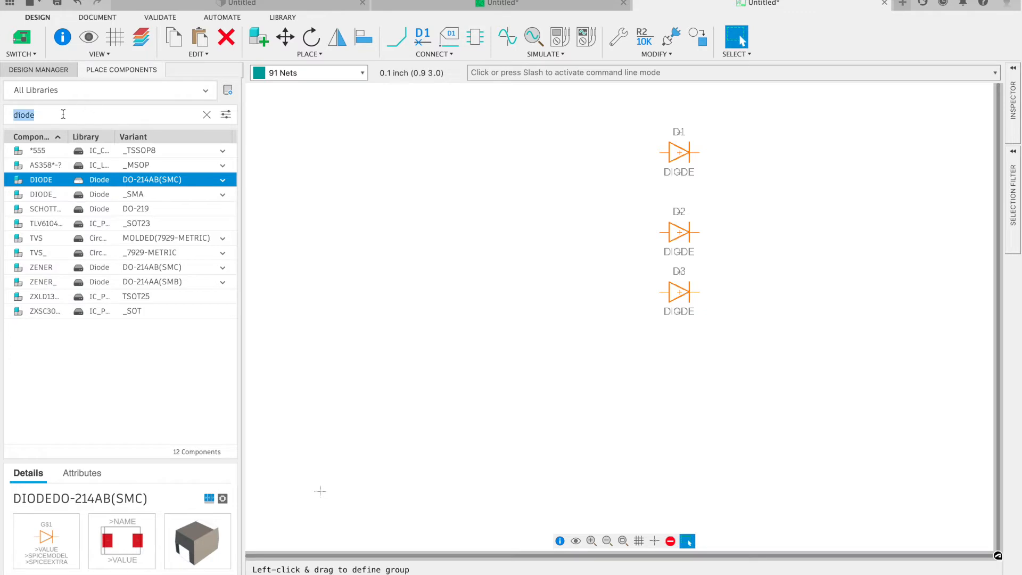
- Search the component libraries for "resistor" and place three R-US AXIAL-7.2MM-PITCH resistors, one before each diode
key(BackSpace)
key(BackSpace)
key(BackSpace)
key(BackSpace)
key(BackSpace)
key(BackSpace)
text(sistor)
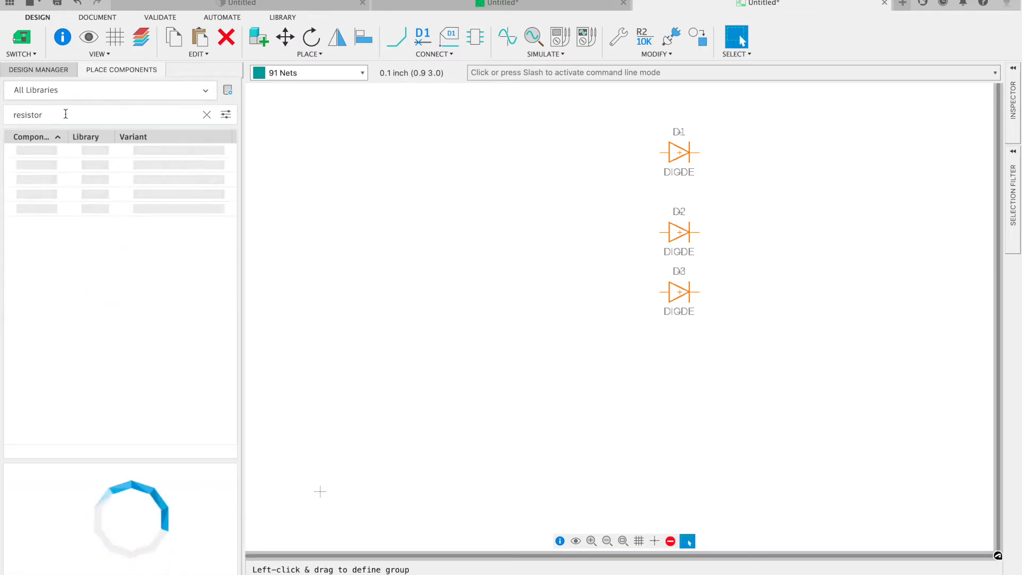
double_click(63, 193)
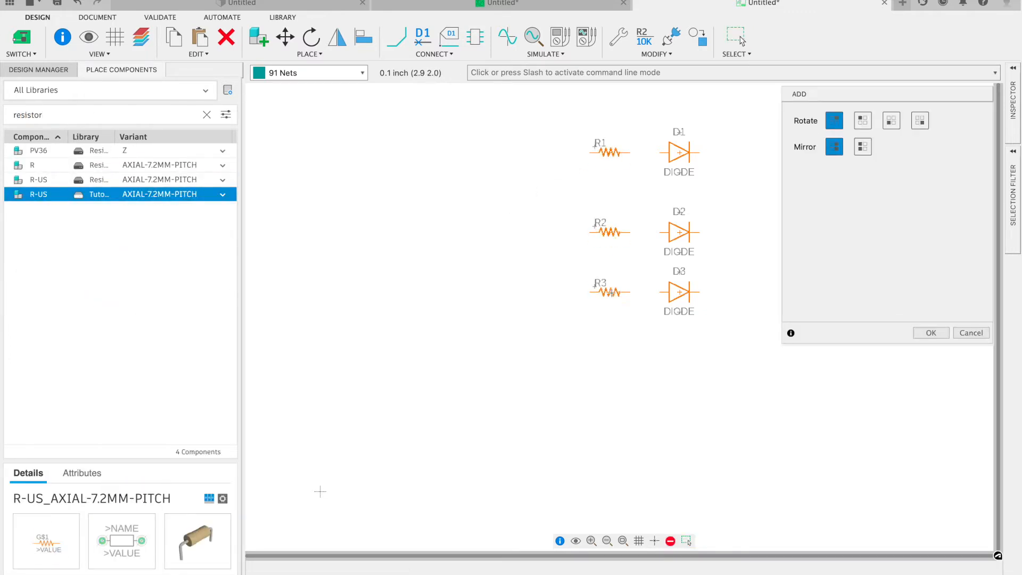
key(Escape)
- Search for "potentiometer" and place three PV36 potentiometers in a column to the left of the resistors
double_click(65, 114)
text(pot)
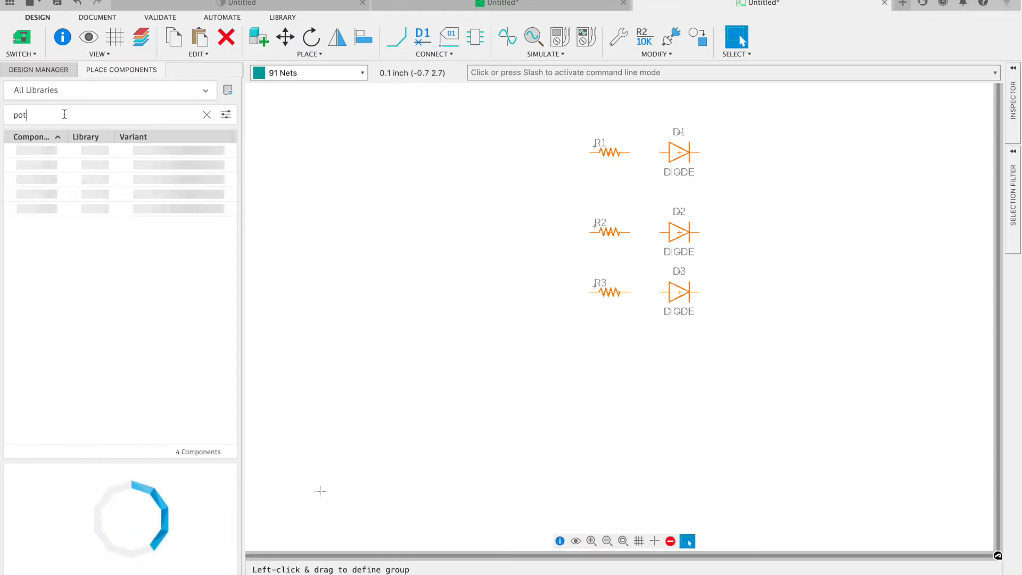
text(entiometer)
click(49, 165)
click(49, 183)
double_click(49, 184)
click(389, 173)
click(390, 232)
key(Escape)
- Group-select the three potentiometers and rotate them together by 90 degrees
drag(444, 137, 342, 314)
click(311, 38)
right_click(390, 181)
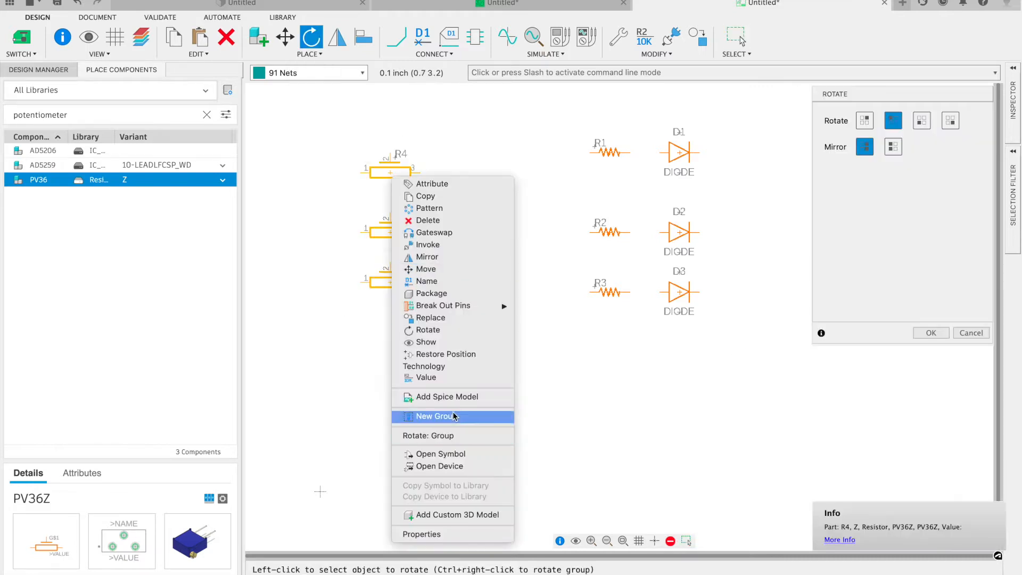
click(431, 437)
- Move the rotated potentiometer group down and to the left in the schematic
click(286, 38)
right_click(384, 172)
click(426, 416)
click(308, 301)
- Move the group of three resistors and three diodes to the right to free space in the middle of the schematic
click(736, 37)
drag(740, 121, 577, 346)
right_click(680, 153)
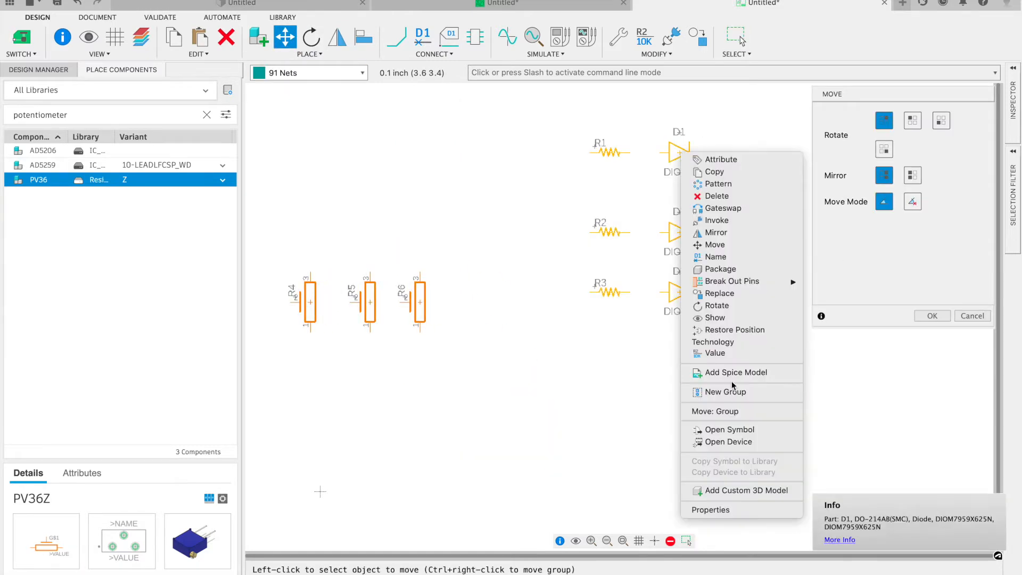
click(730, 412)
click(800, 193)
click(924, 316)
- Search for "pinhead" and place two straight PINHD-1X14 headers between the potentiometers and the resistors
click(82, 93)
click(73, 112)
double_click(71, 114)
text(pinhead)
drag(68, 138, 84, 138)
click(121, 151)
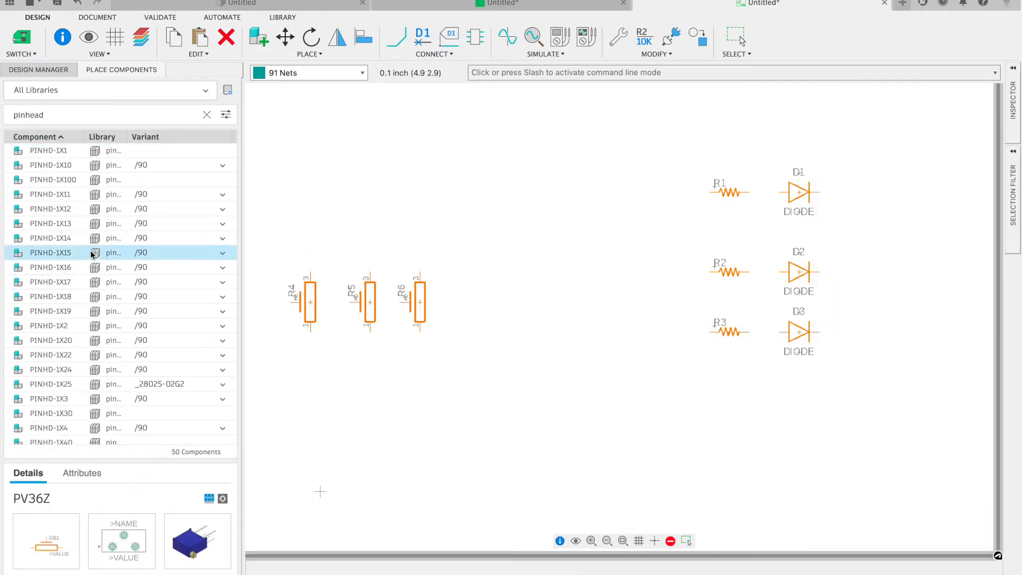
click(164, 239)
click(222, 237)
click(172, 270)
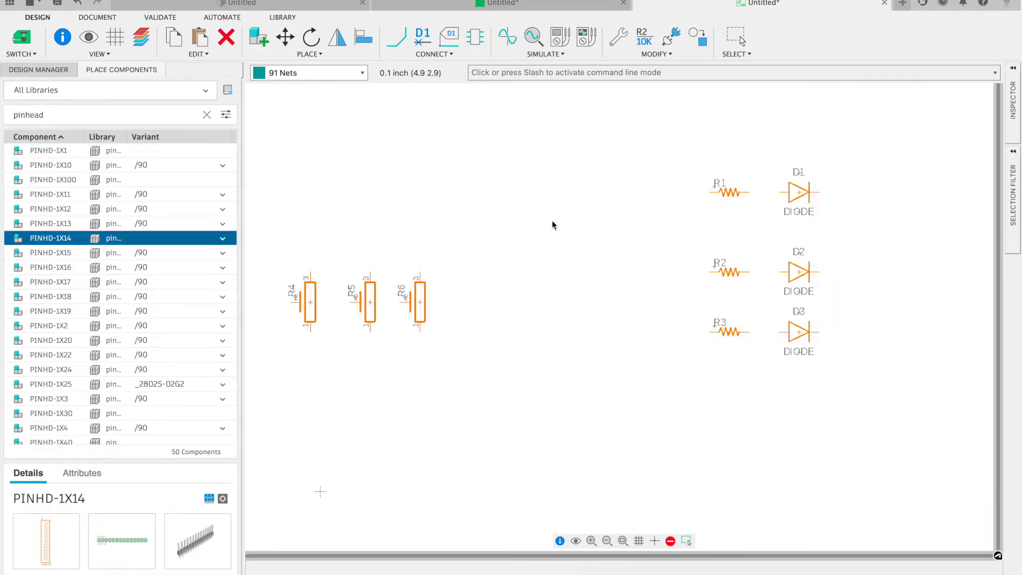
click(514, 311)
click(614, 312)
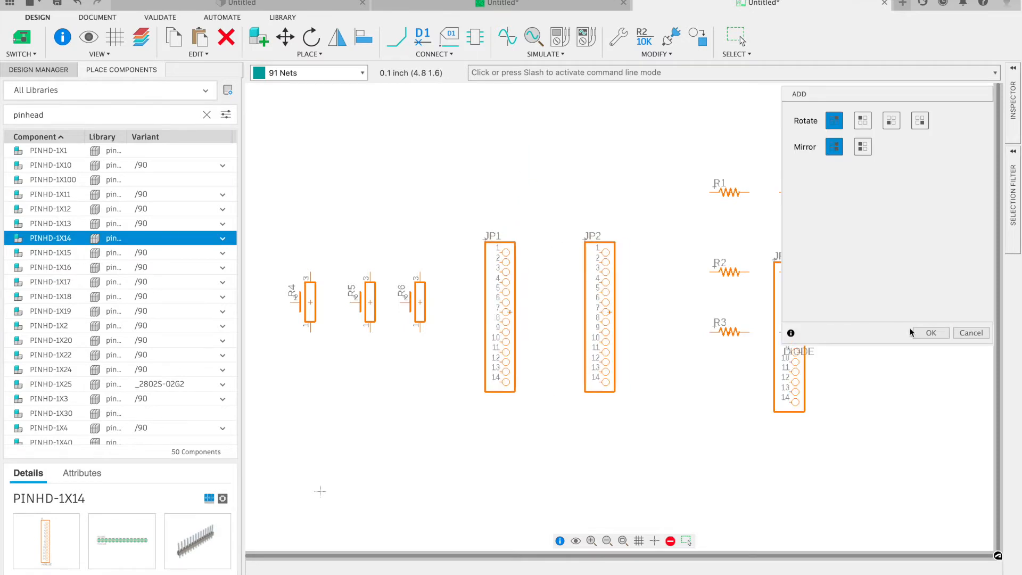
key(Escape)
click(397, 37)
click(434, 54)
click(419, 170)
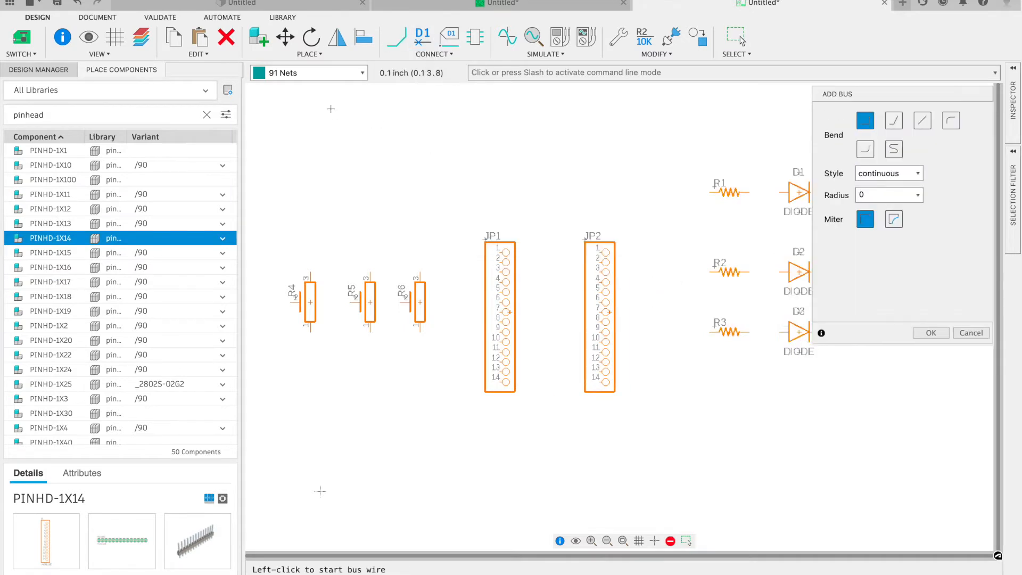
click(328, 112)
click(926, 331)
- Draw a horizontal bus beneath all components, spanning from the potentiometers to past the diodes
click(435, 53)
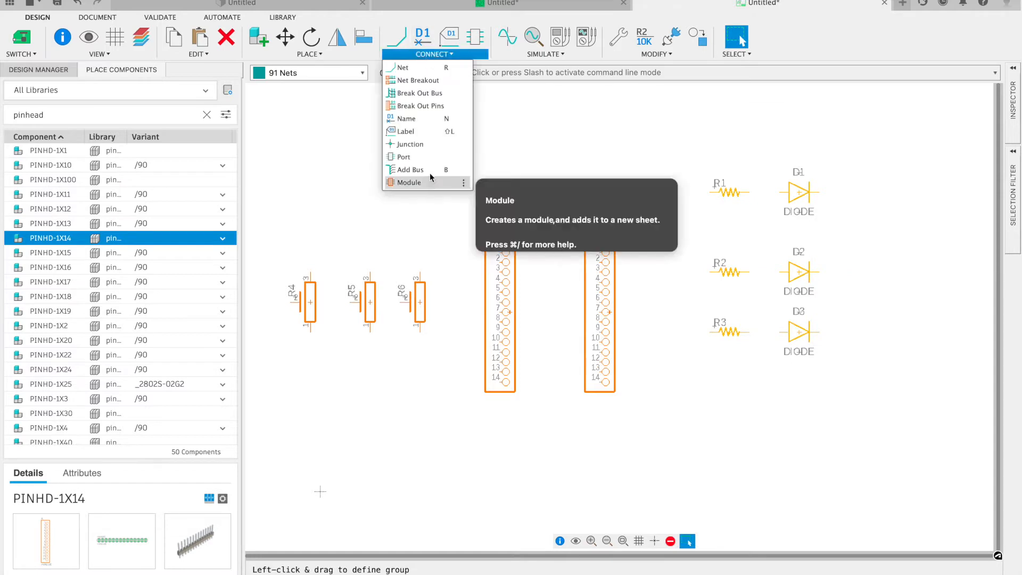
click(418, 169)
click(291, 471)
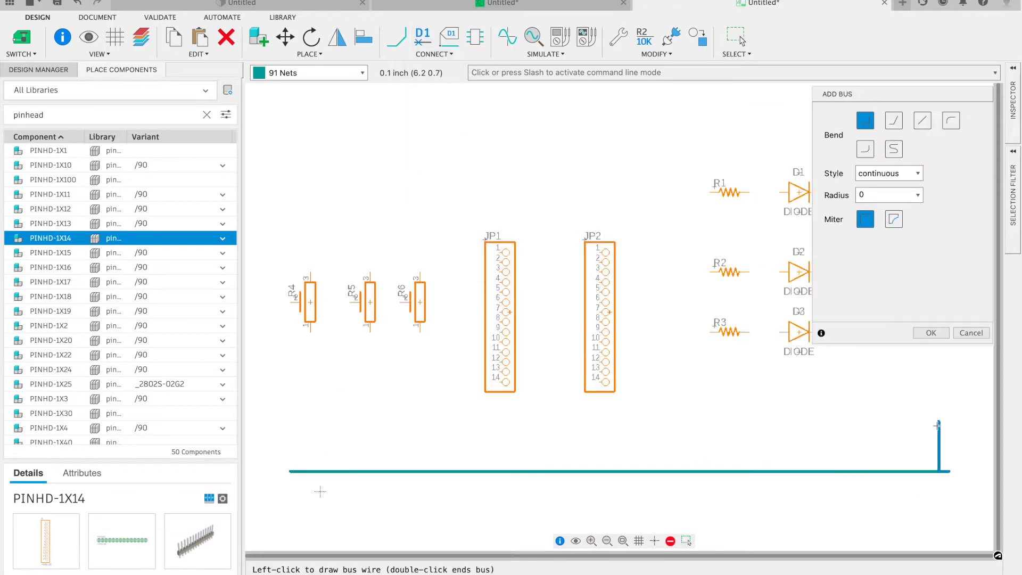
double_click(935, 471)
- Name the bus GND
click(833, 465)
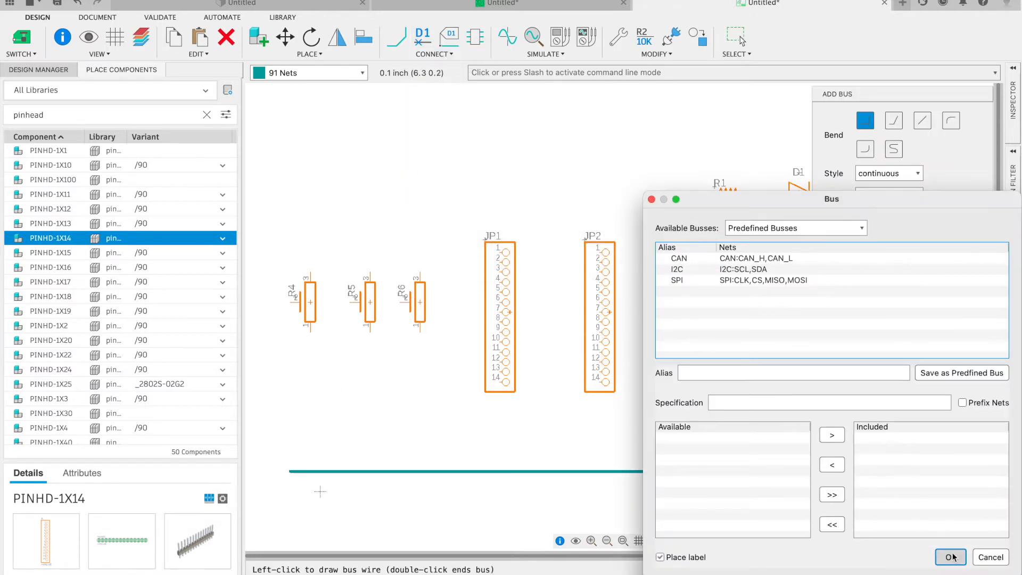
click(734, 403)
click(736, 463)
click(711, 374)
click(759, 402)
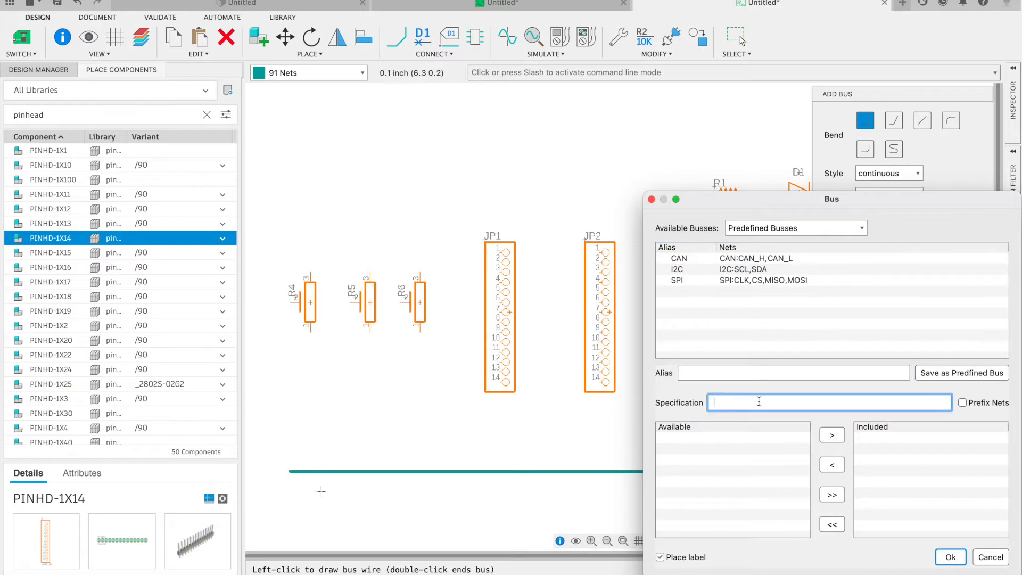
click(946, 562)
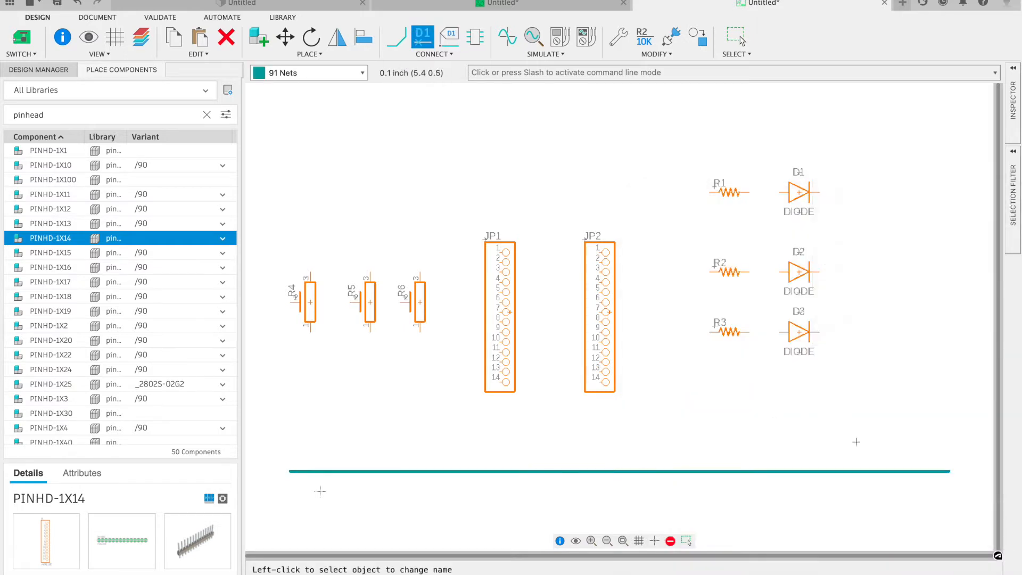
- Label the bus, placing its name above the line below diode D3
click(449, 37)
click(789, 471)
click(790, 411)
key(Escape)
- Connect the cathodes of diodes D1, D2 and D3 to the GND bus with nets
click(396, 38)
click(819, 333)
click(880, 471)
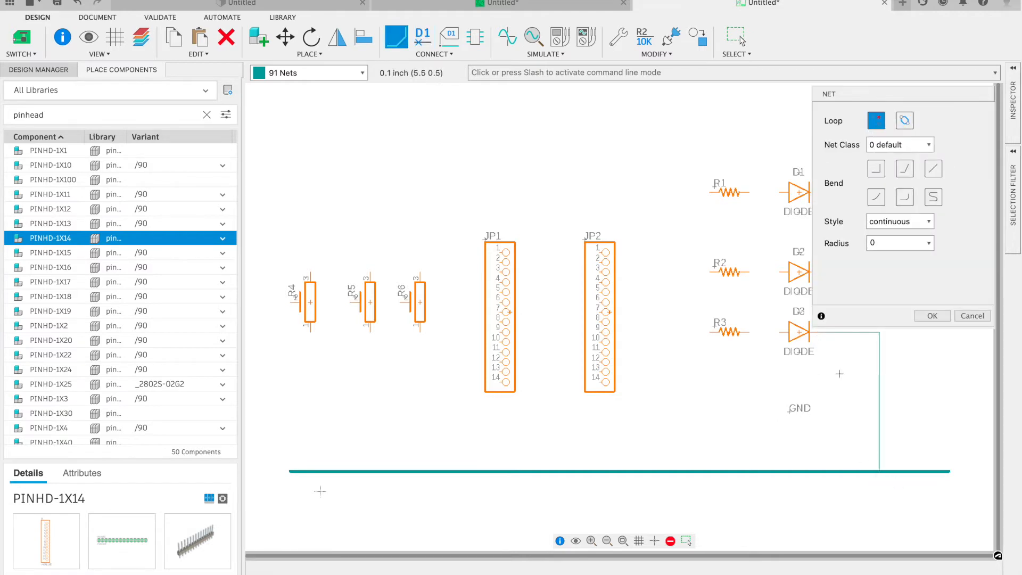
drag(884, 100, 570, 107)
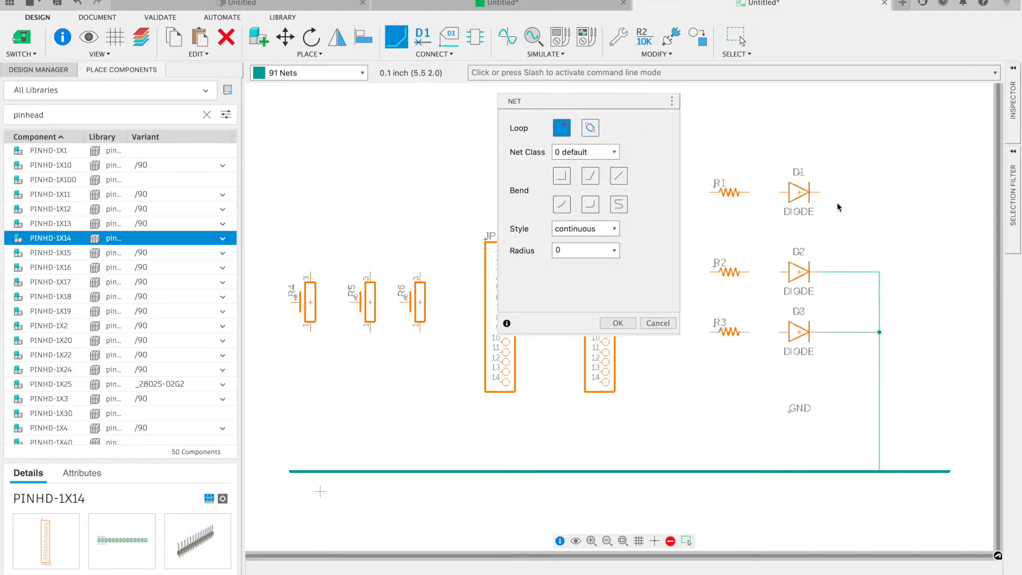
click(617, 323)
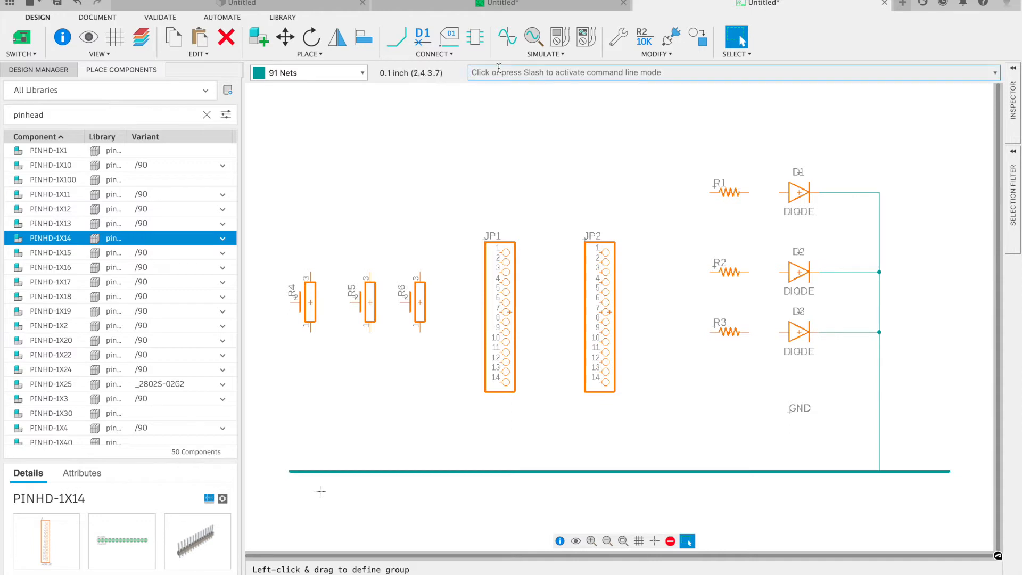
- Wire resistors R1, R2 and R3 to diodes D1, D2 and D3 and to pins 1, 2 and 3 of header JP2
click(407, 44)
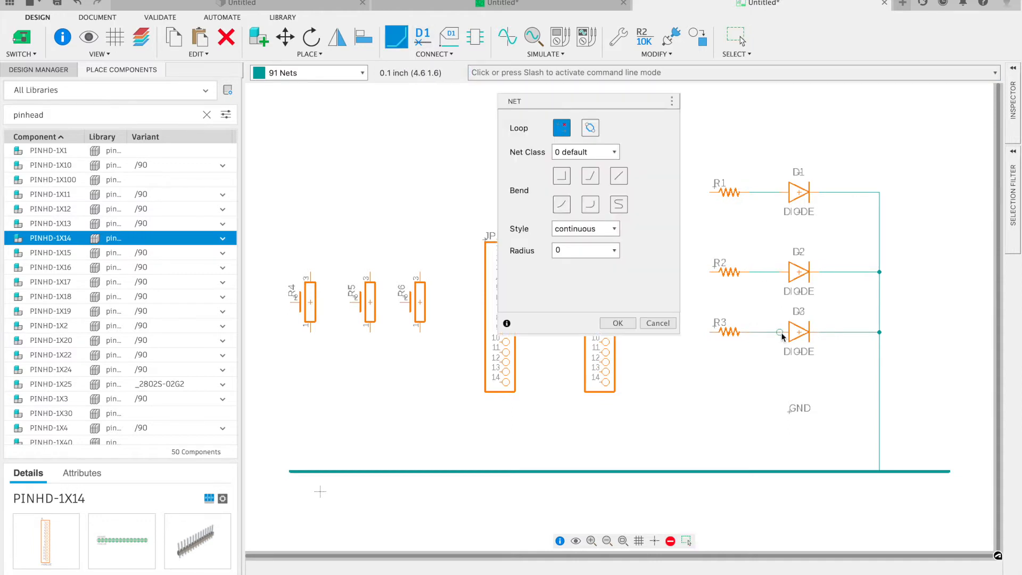
key(Escape)
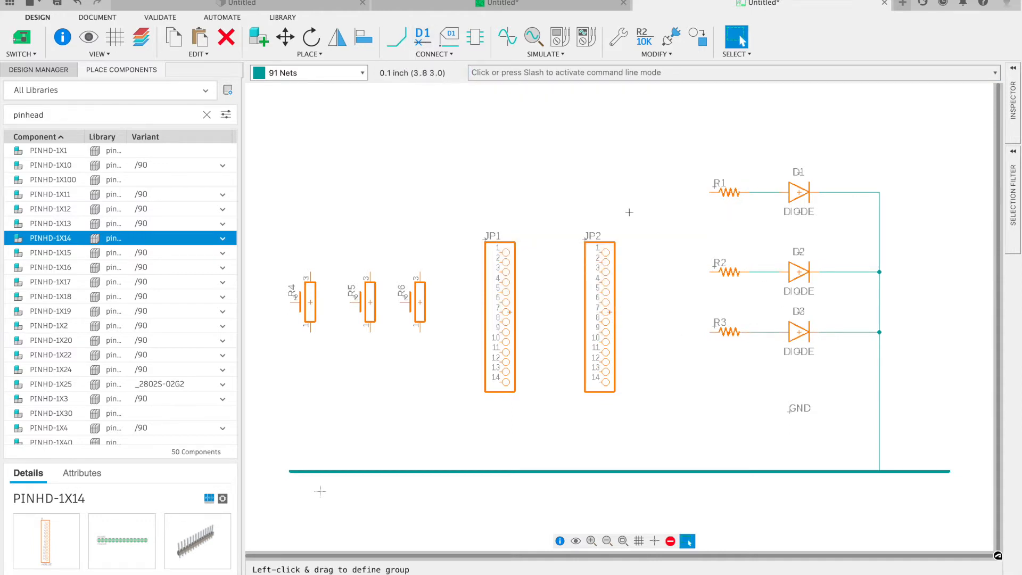
click(397, 38)
drag(607, 95, 268, 97)
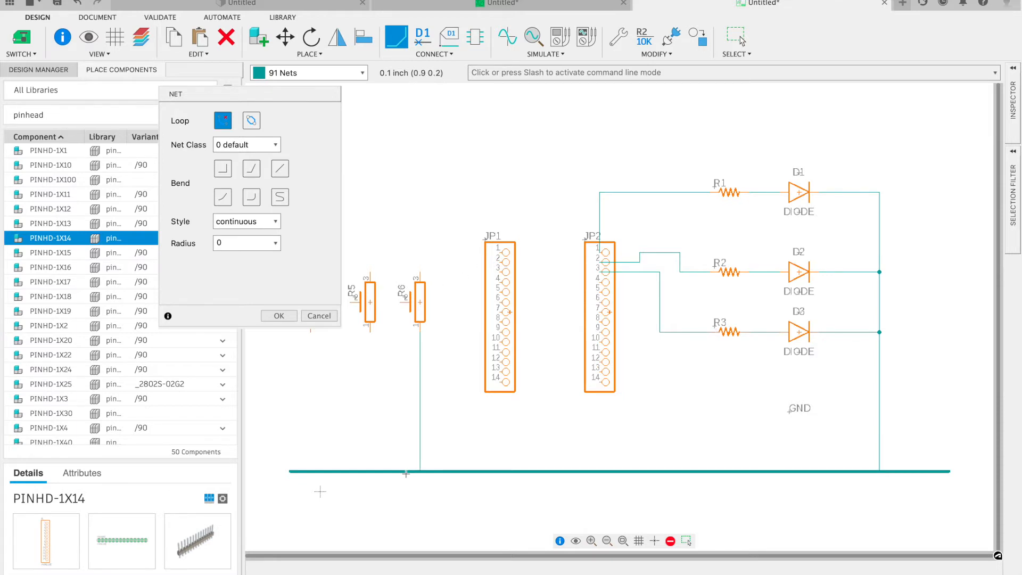
- Connect pin 1 of potentiometers R4, R5 and R6 to the GND bus and their pin 2 to JP1 pins 3, 2 and 1
click(373, 469)
click(389, 479)
drag(241, 95, 555, 102)
key(Escape)
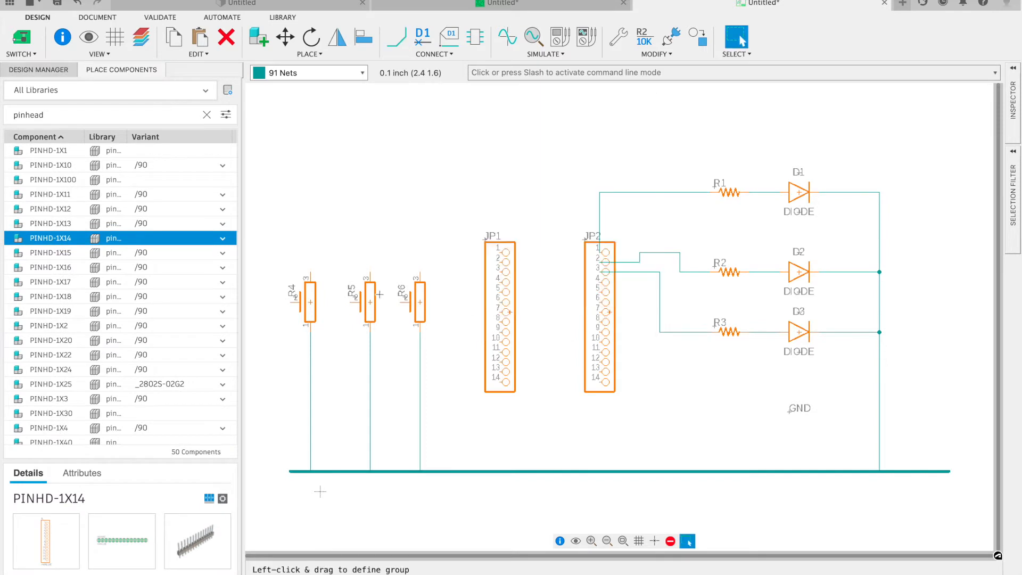
click(392, 41)
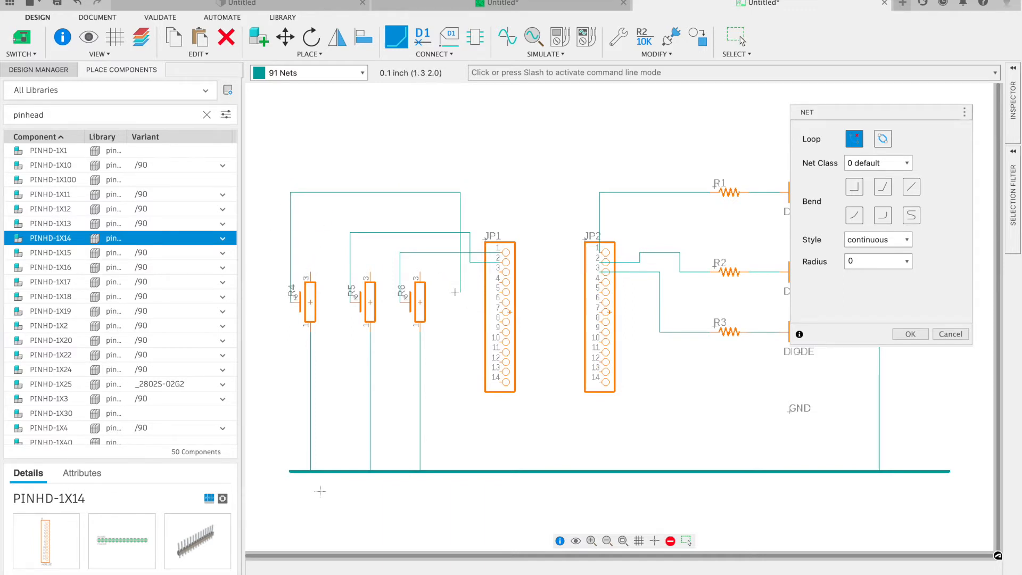
- Search for "battery" and place the COIN-CELL-THM-3P-3013 coin cell above the potentiometers
key(ctrl+a)
text(battery)
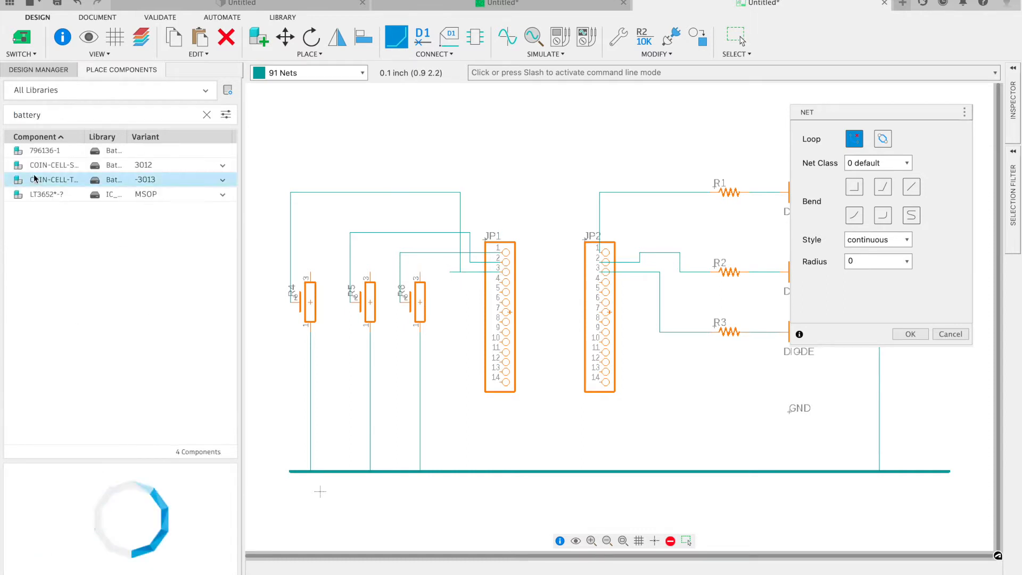
click(39, 193)
double_click(55, 182)
key(Escape)
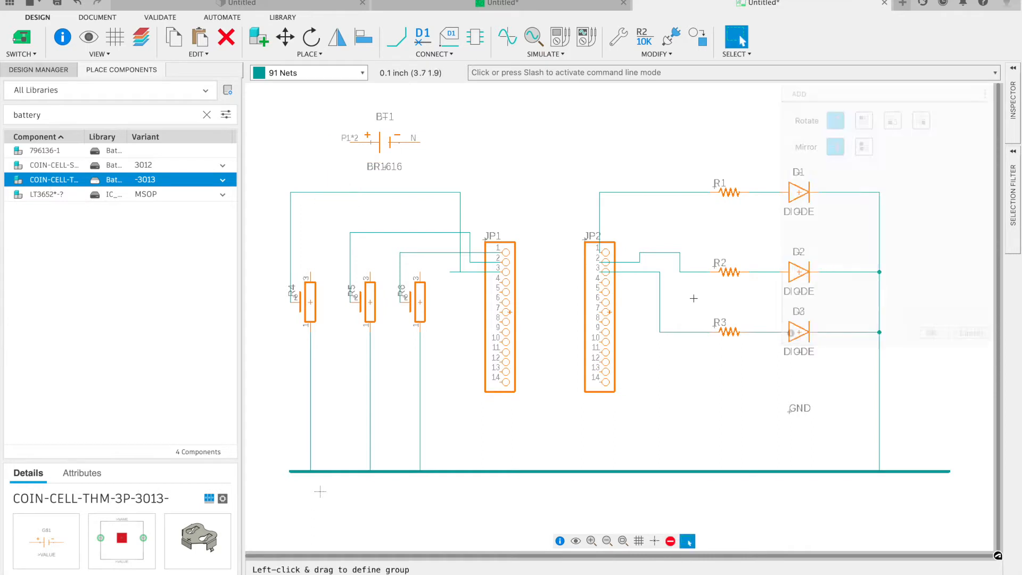
- Wire the battery's positive terminal to pin 3 of all three potentiometers and its negative terminal to the GND bus
key(n)
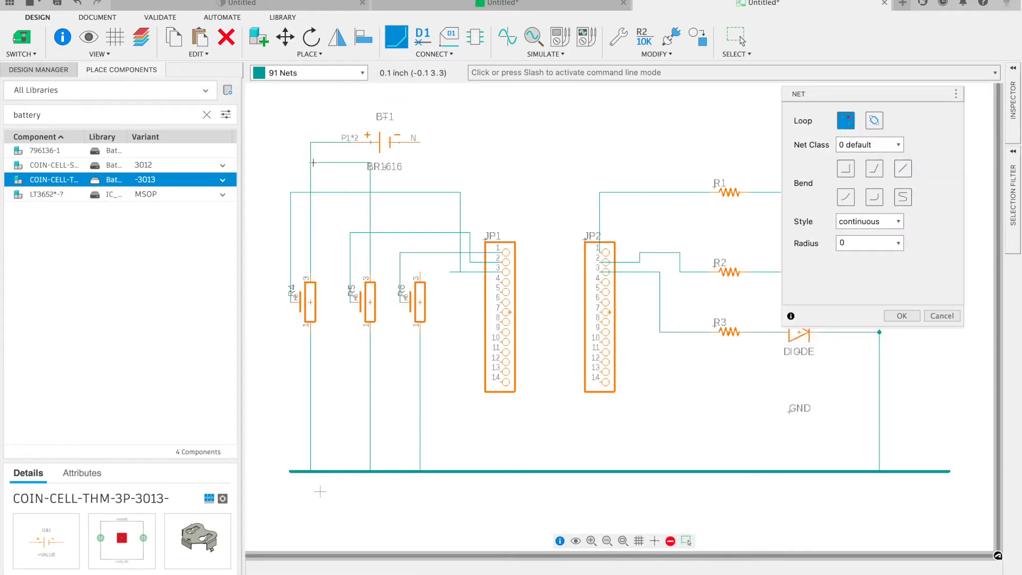
click(421, 144)
click(269, 113)
click(290, 471)
click(316, 481)
click(902, 317)
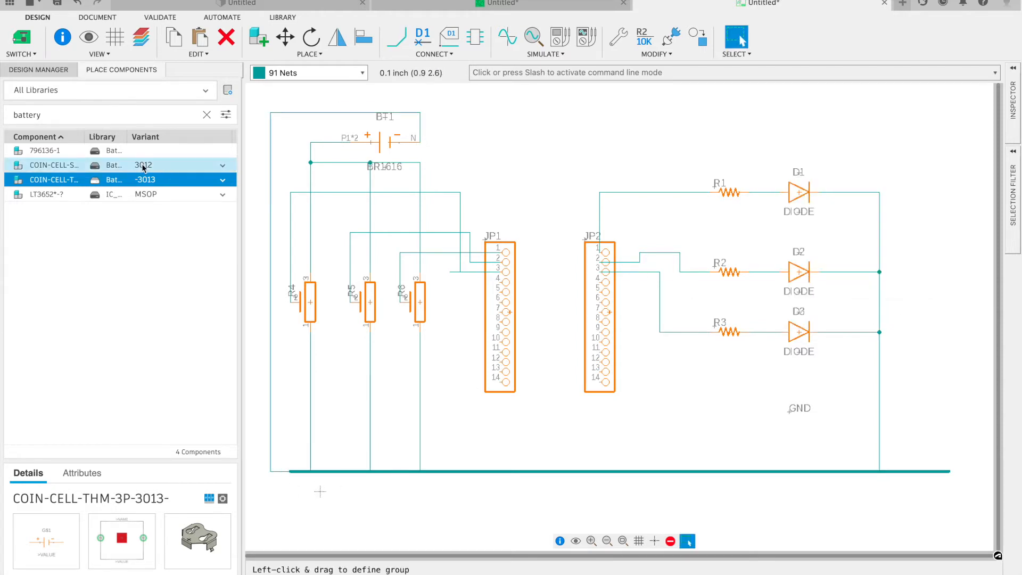
- Switch to the PCB layout and move all component footprints as a group onto the board
click(38, 70)
double_click(69, 389)
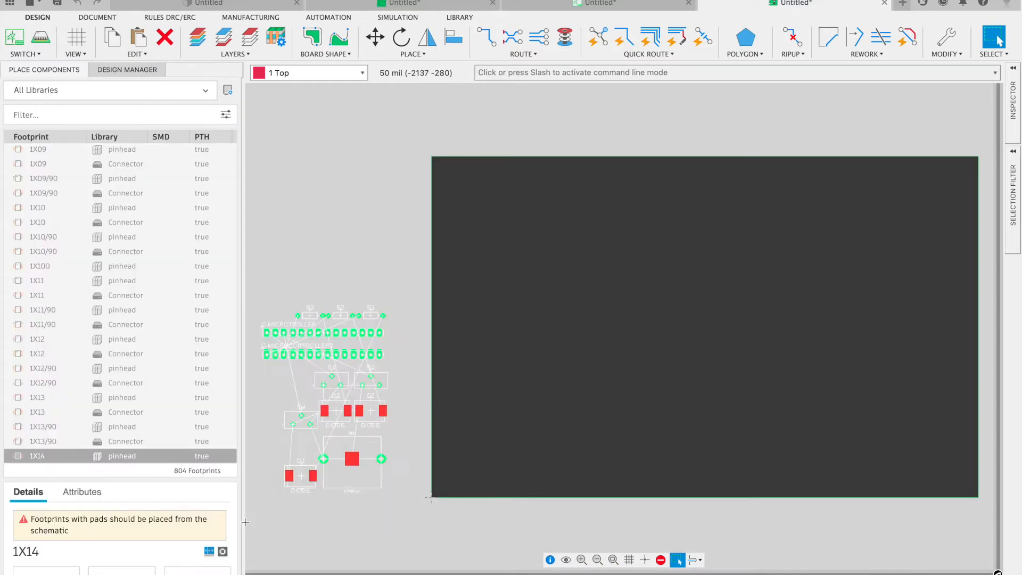
drag(325, 359, 650, 260)
key(Escape)
- Move resistors R1, R2 and R3 as a group to the left of the microcontroller headers on the board
click(581, 559)
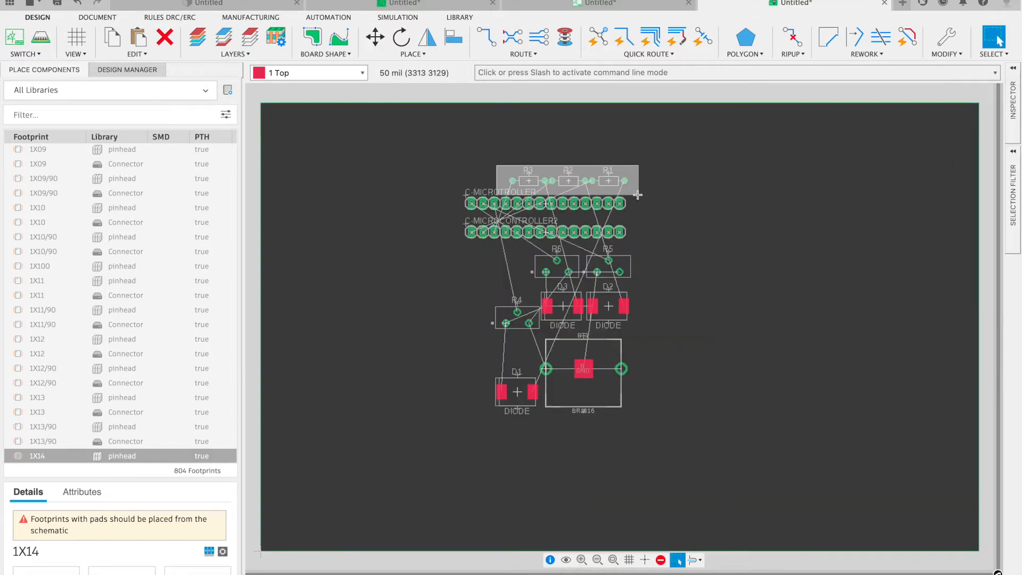
click(377, 43)
right_click(528, 181)
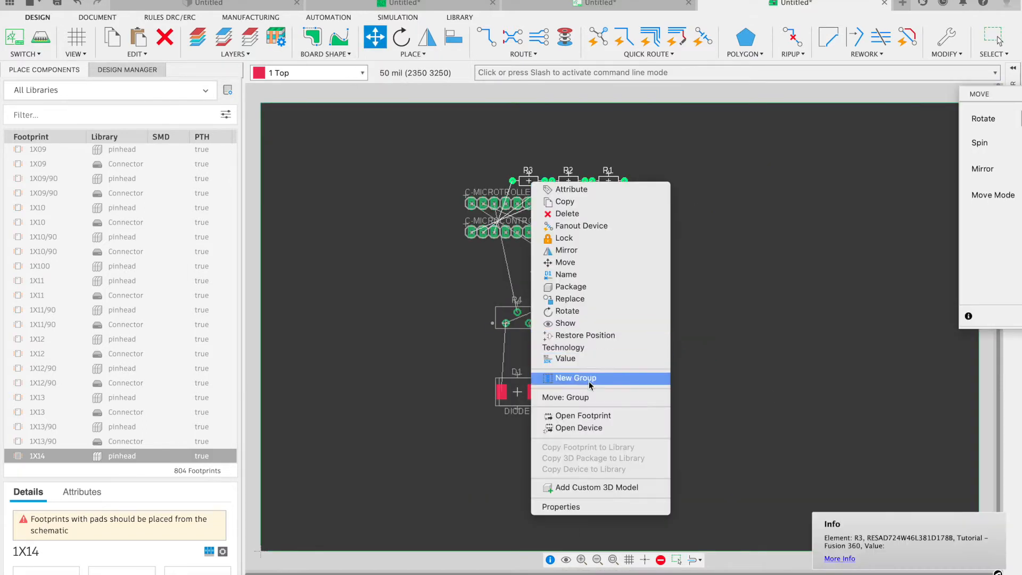
click(589, 397)
click(335, 273)
- Rotate the group of three resistors by 90 degrees so they form a vertical column
click(401, 38)
right_click(373, 266)
click(420, 424)
drag(518, 393, 458, 361)
key(Escape)
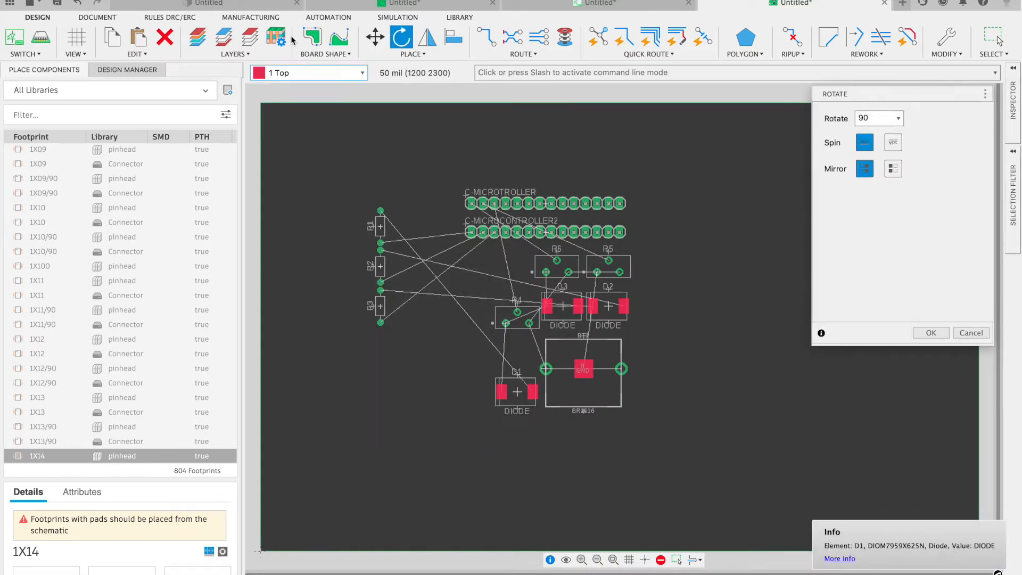
- Move diodes D2 and D3 together to the lower part of the board, beneath the resistor column
click(375, 38)
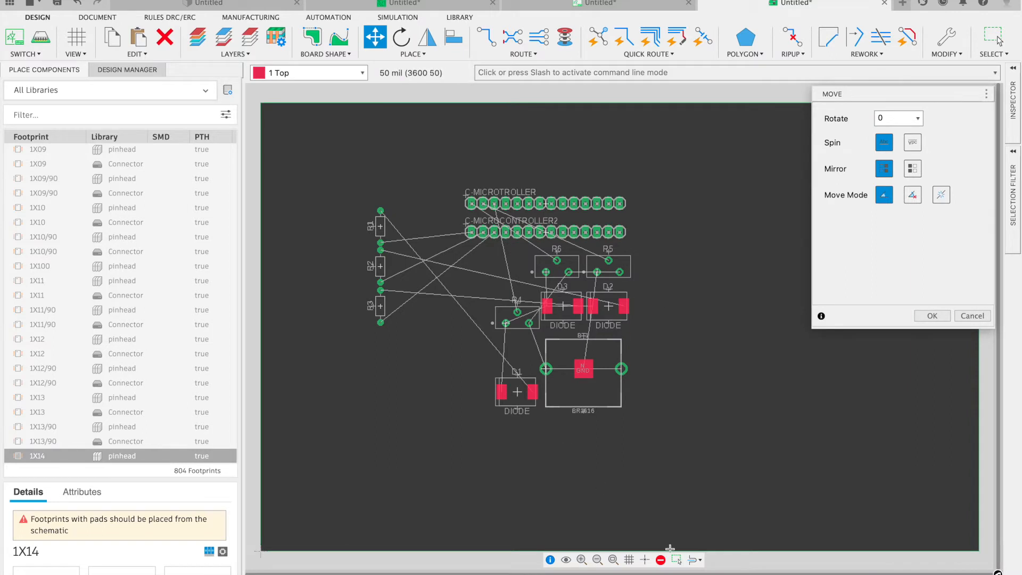
right_click(561, 312)
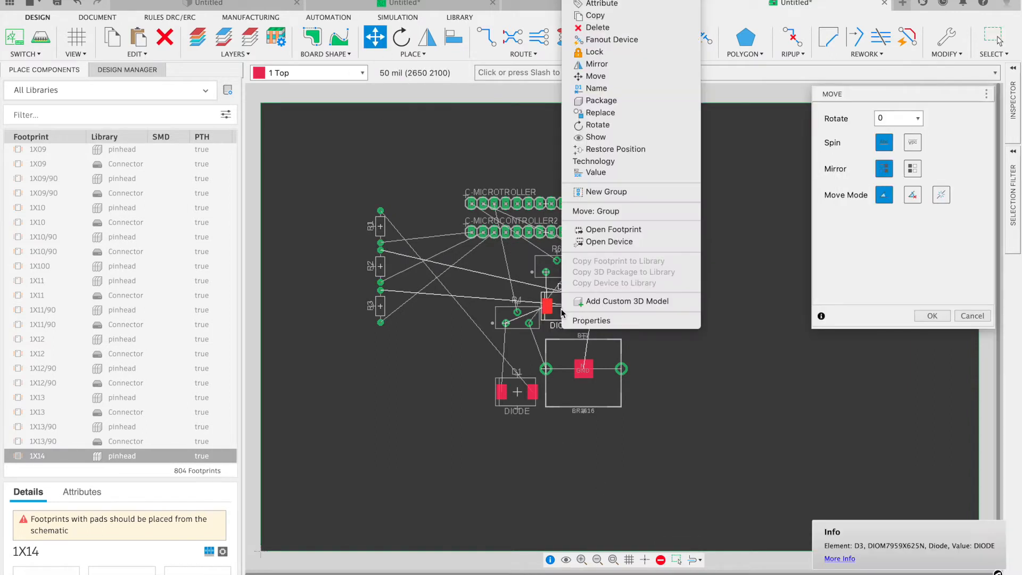
click(608, 214)
click(402, 466)
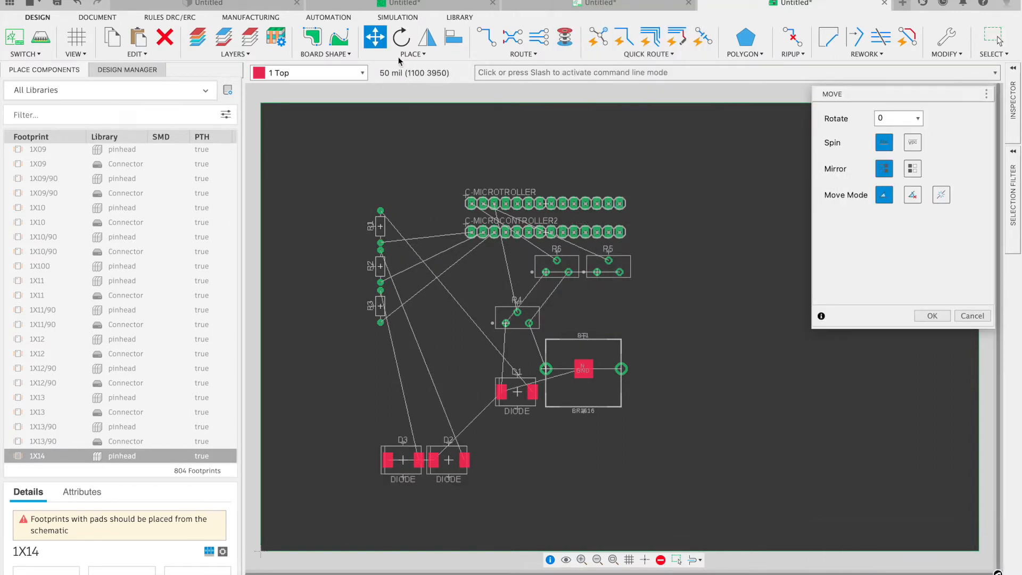
- Move diode D1 down into line with D2 and D3, to the right of D2
right_click(500, 389)
click(532, 548)
click(523, 460)
- Shift diode D3 left so it is spaced farther from D2 in the same row
click(676, 562)
drag(361, 434, 424, 484)
click(375, 38)
click(390, 451)
click(366, 449)
key(Escape)
- Move potentiometers R5 and R6 together to the lower part of the board, in line with the diode row to its right
drag(650, 295, 522, 244)
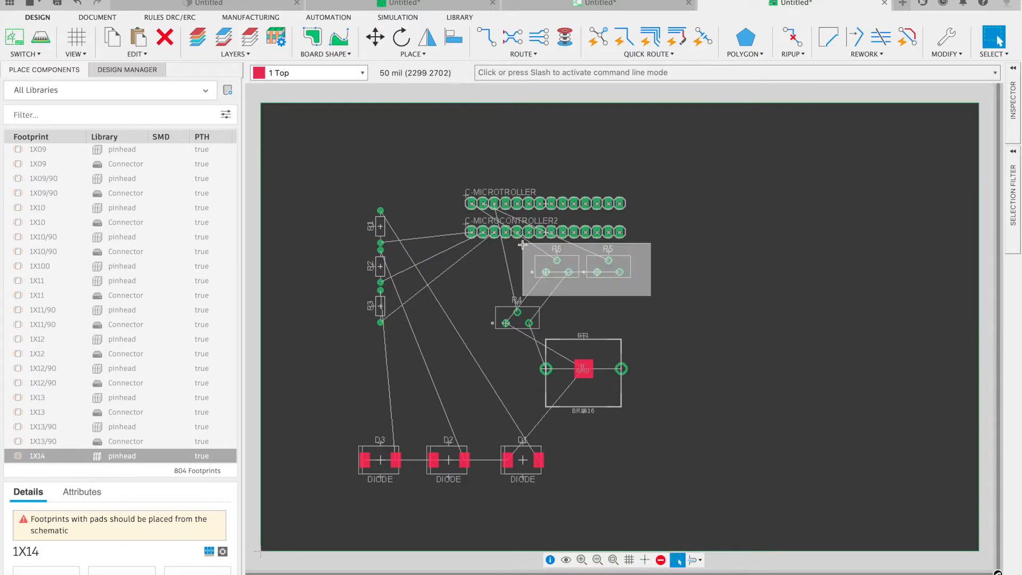
click(375, 38)
right_click(545, 272)
click(575, 429)
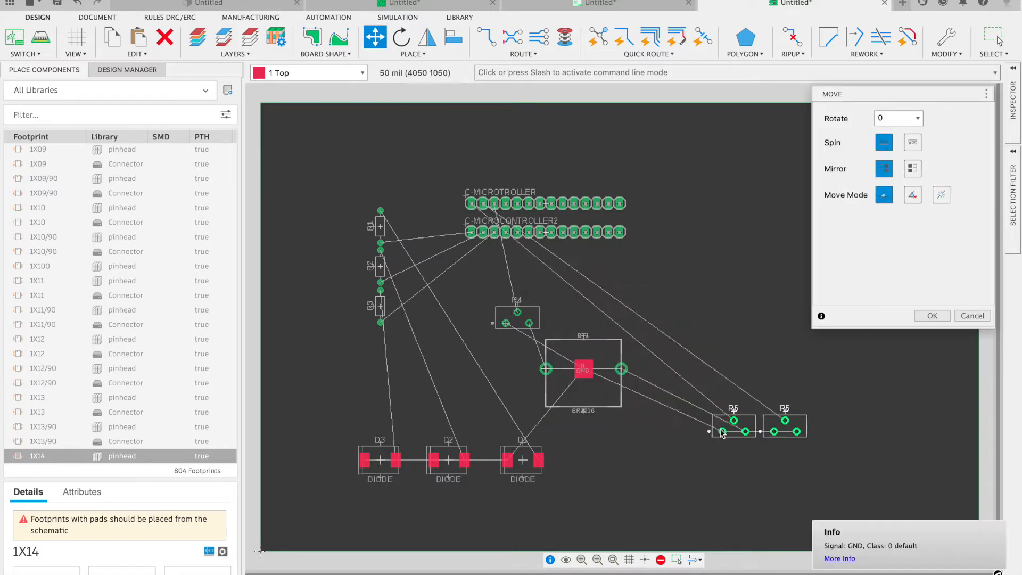
click(665, 471)
- Move potentiometer R4 down into the same row, to the right of R5
click(677, 559)
click(375, 39)
click(505, 319)
click(793, 466)
- Move coin cell BT1 to the right side of the board, above potentiometers R5 and R4
click(676, 560)
drag(539, 306, 645, 414)
right_click(586, 375)
click(619, 528)
click(761, 304)
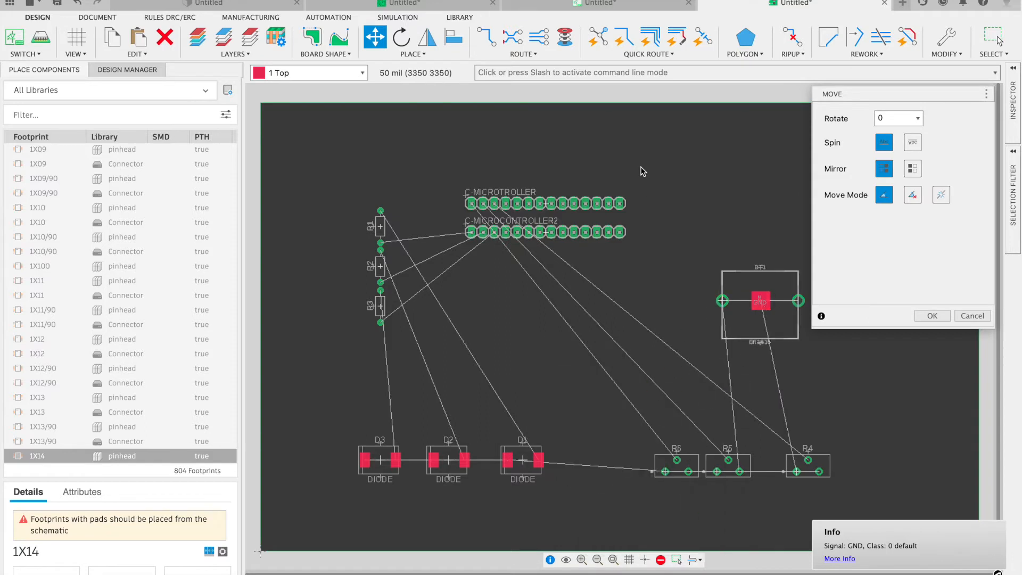
- Move both pin headers as a group down into the area between the resistor column and the coin cell
click(675, 559)
drag(417, 183, 641, 255)
right_click(498, 209)
click(372, 39)
click(401, 38)
right_click(497, 205)
click(533, 343)
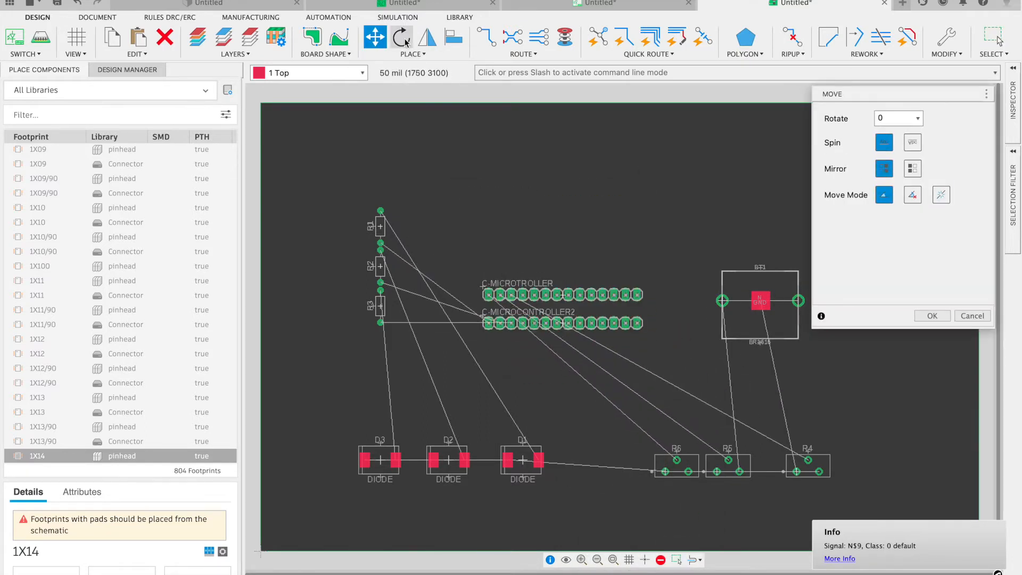
- Rotate the pair of pin headers by 180 degrees and shift the group right, closer to the coin cell
right_click(515, 297)
click(563, 278)
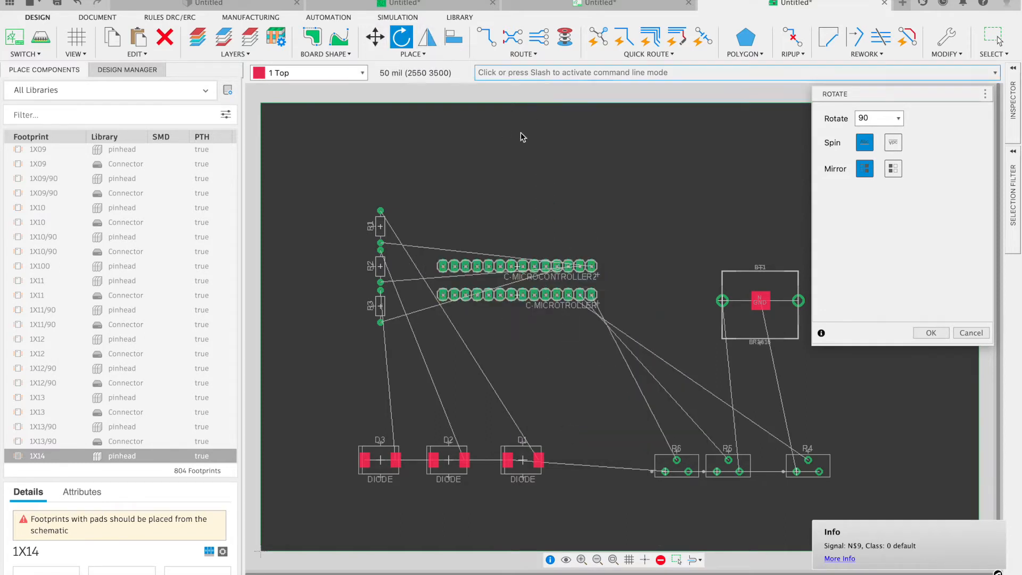
click(676, 559)
drag(614, 230, 424, 325)
click(376, 39)
right_click(494, 265)
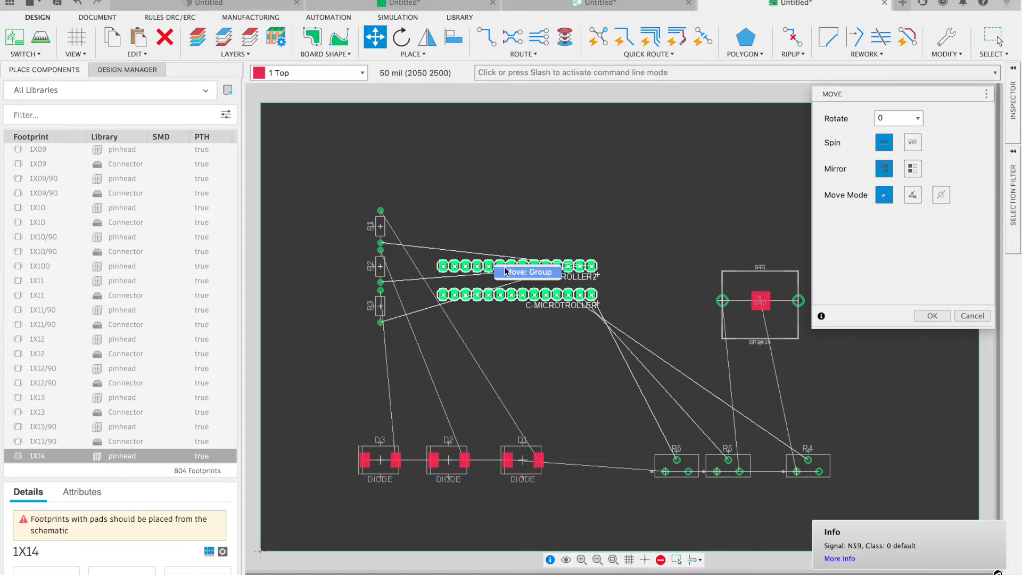
click(506, 272)
click(568, 296)
- Add a vertical dimension in mm between the two pin header rows
click(97, 17)
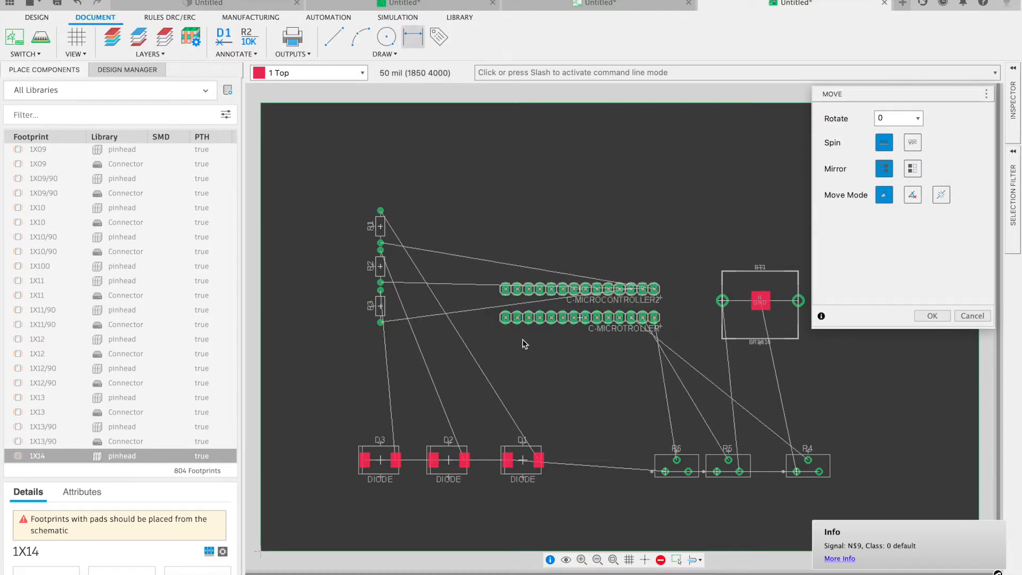
click(505, 318)
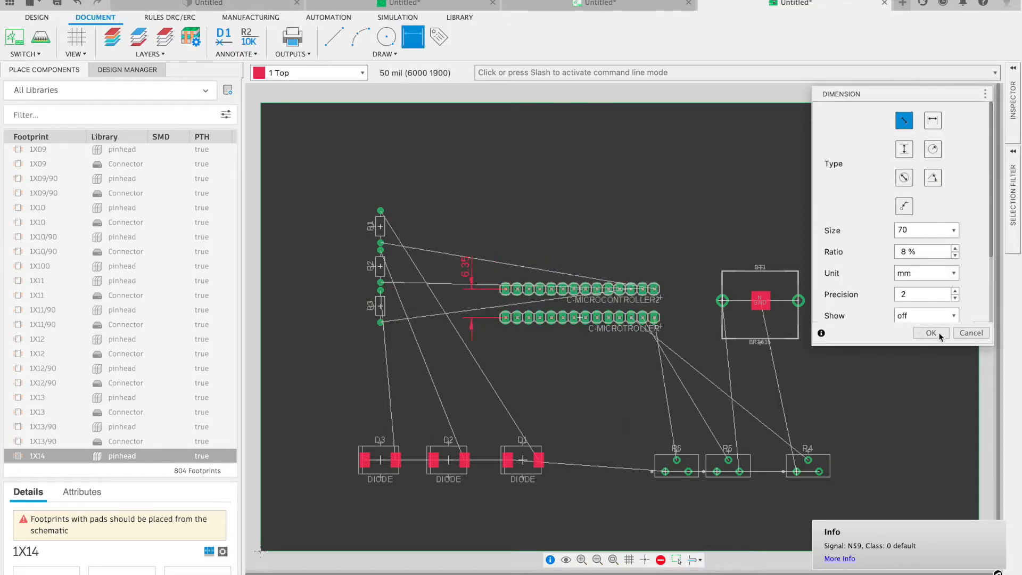
key(Escape)
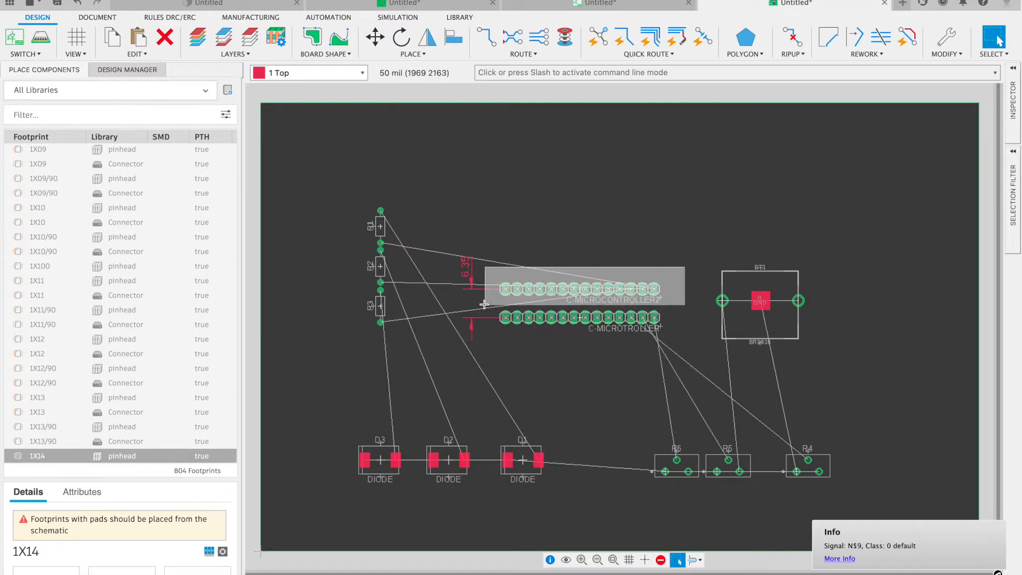
- Move the upper pin header C-MICROCONTROLLER2 upward, aligned with the lower one, so the rows are 16.51 mm apart
click(375, 37)
right_click(571, 291)
click(601, 424)
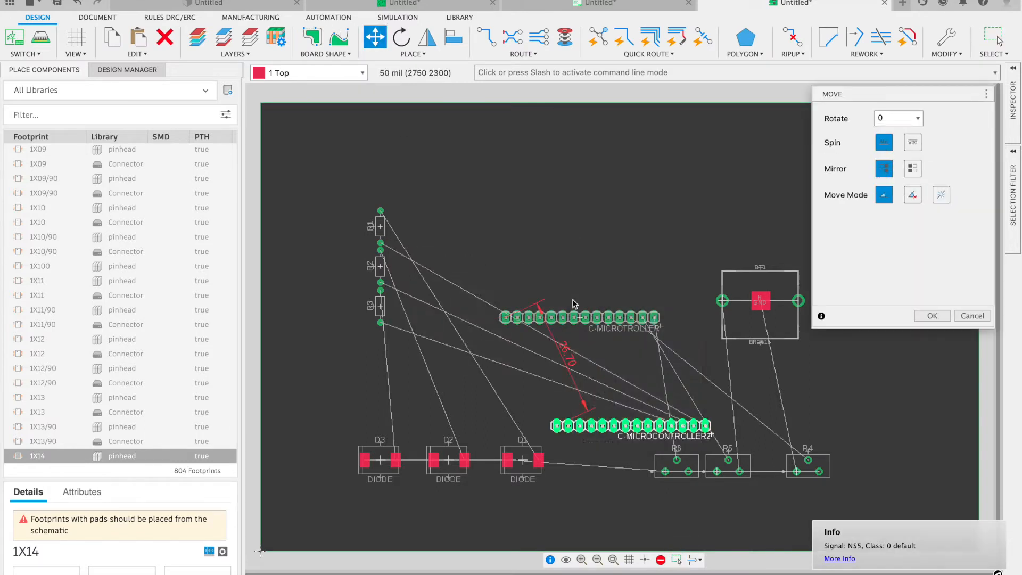
click(930, 316)
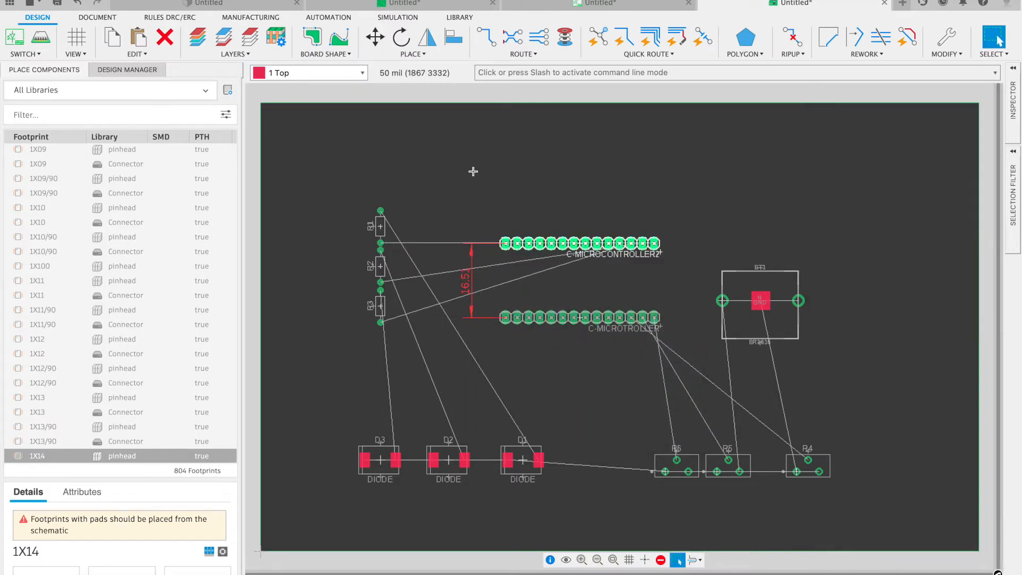
- Draw a rectangular polygon pour for GND on the Top layer, enclosing all components
click(745, 37)
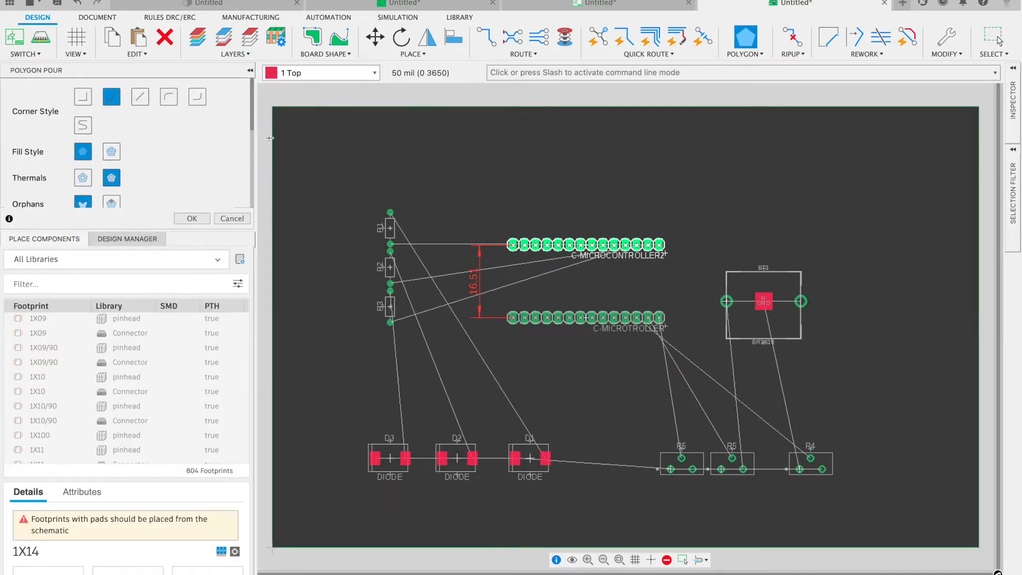
double_click(322, 169)
click(745, 48)
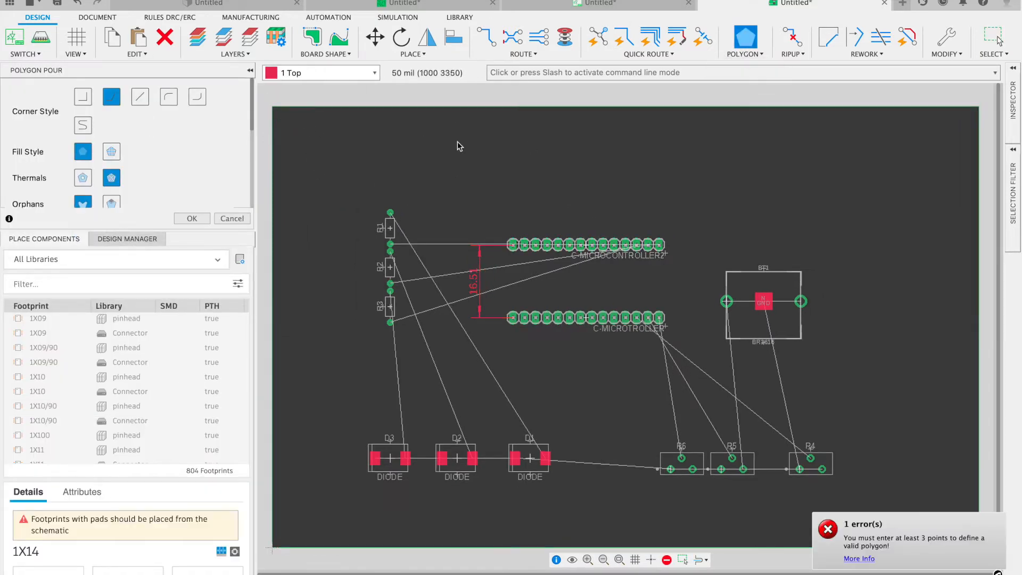
click(333, 189)
click(922, 189)
click(921, 519)
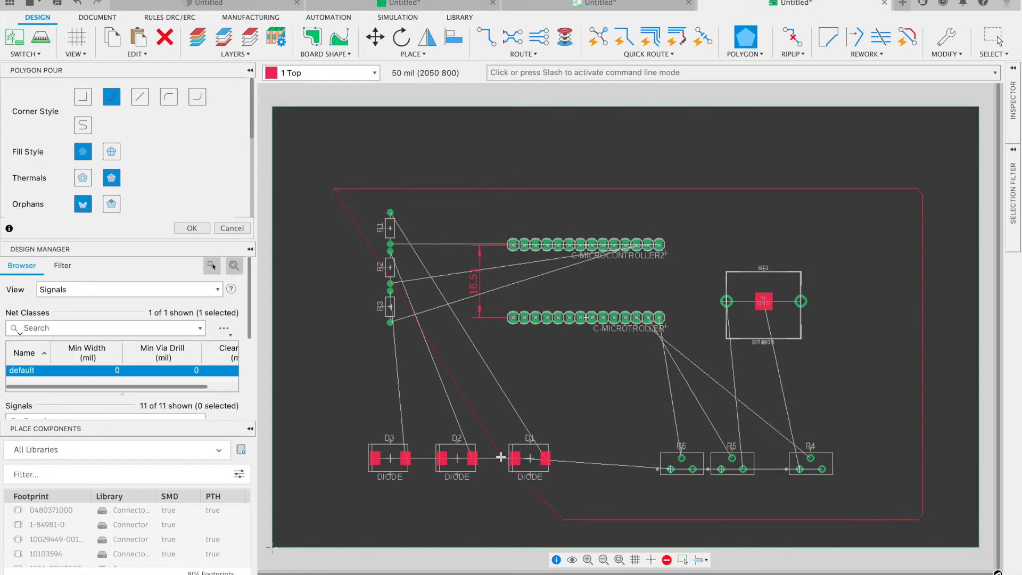
double_click(329, 519)
key(Return)
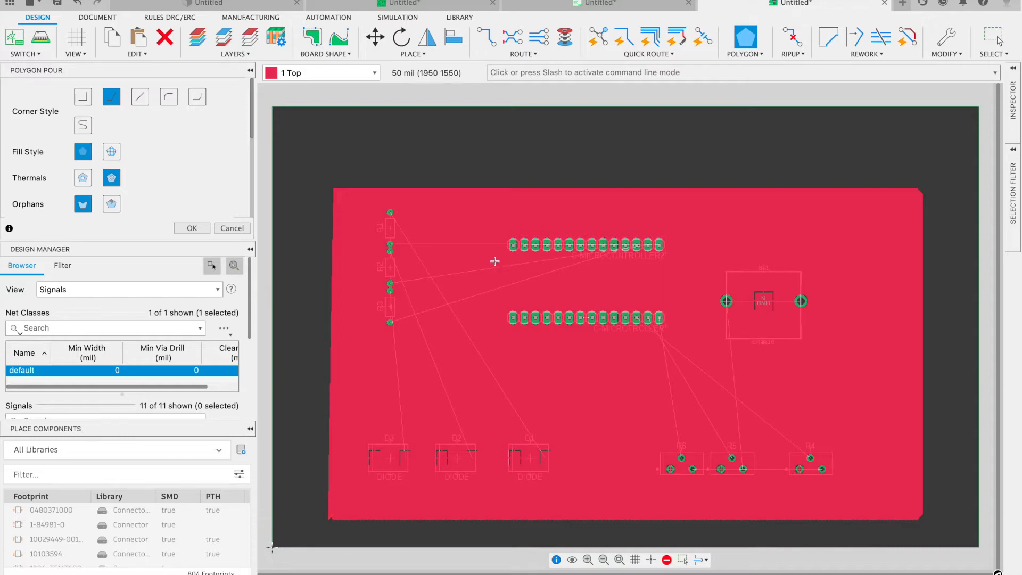
- Run the autorouter with the Top layer on Auto, the Bottom layer set to N/A and Low effort
click(648, 53)
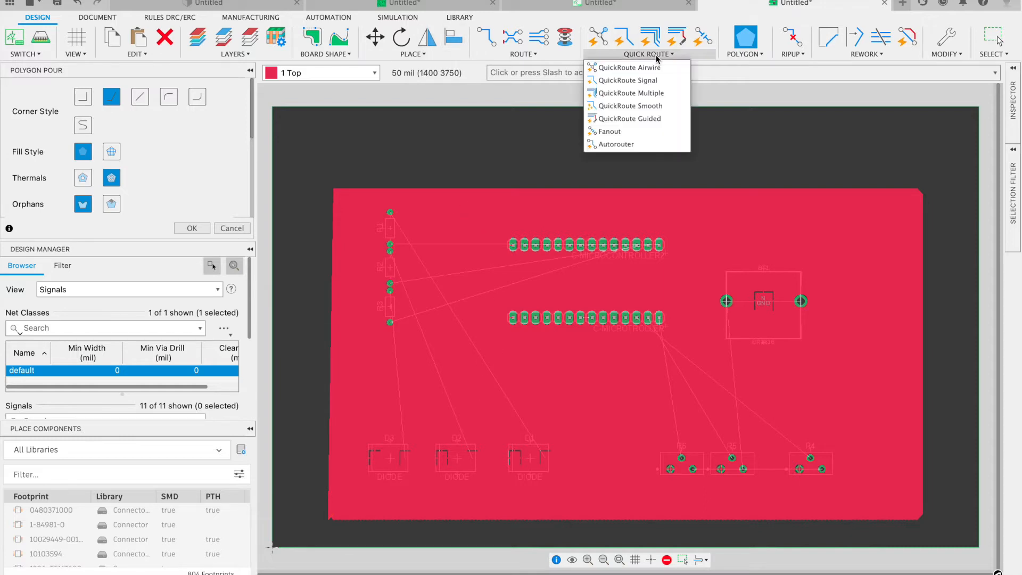
click(616, 143)
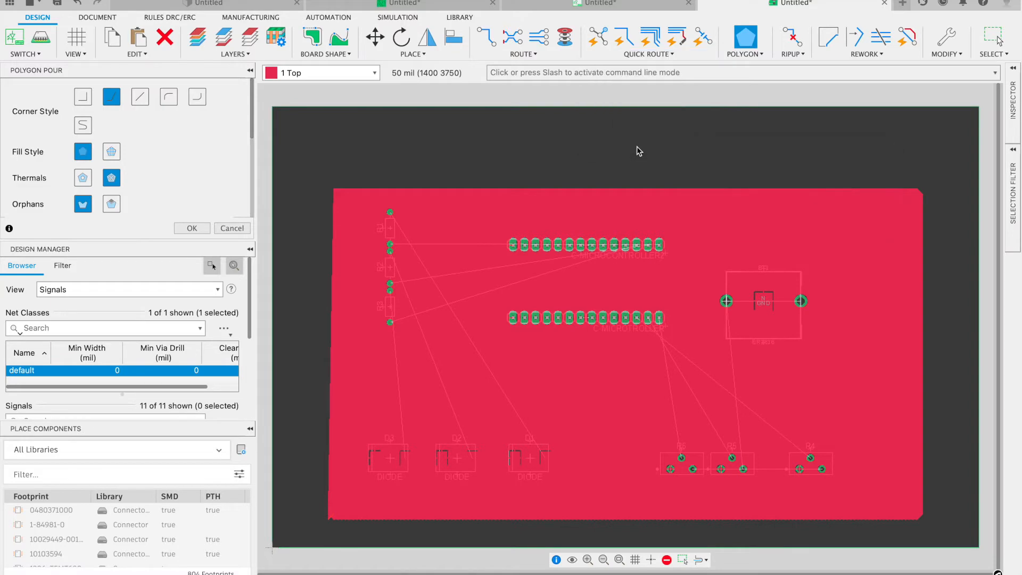
click(604, 199)
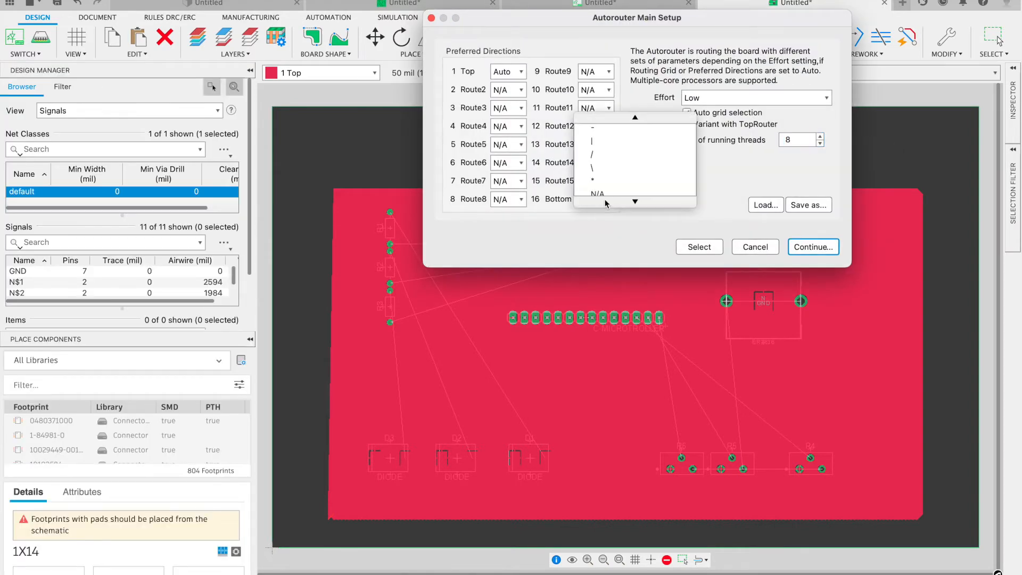
click(605, 185)
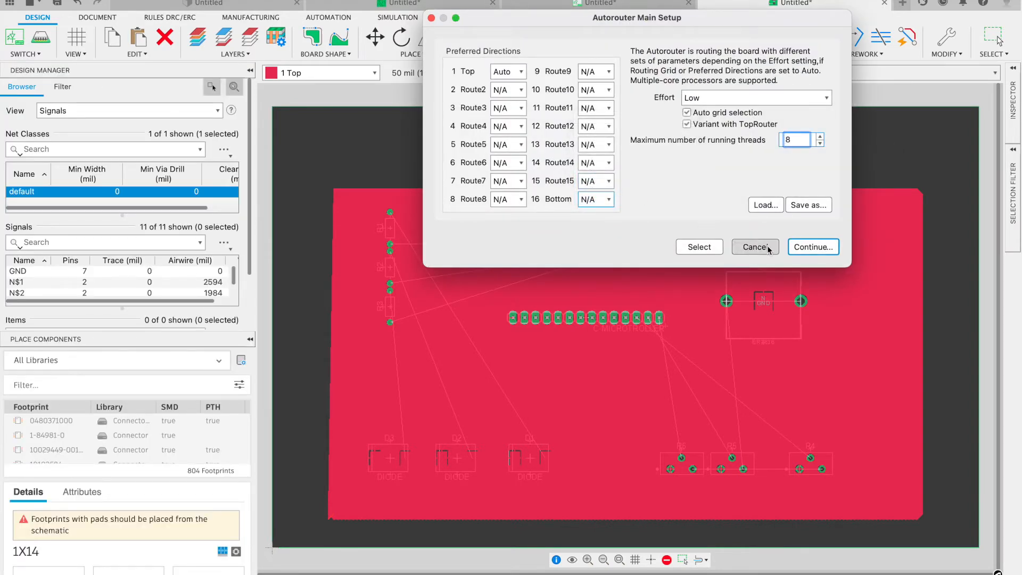
click(801, 253)
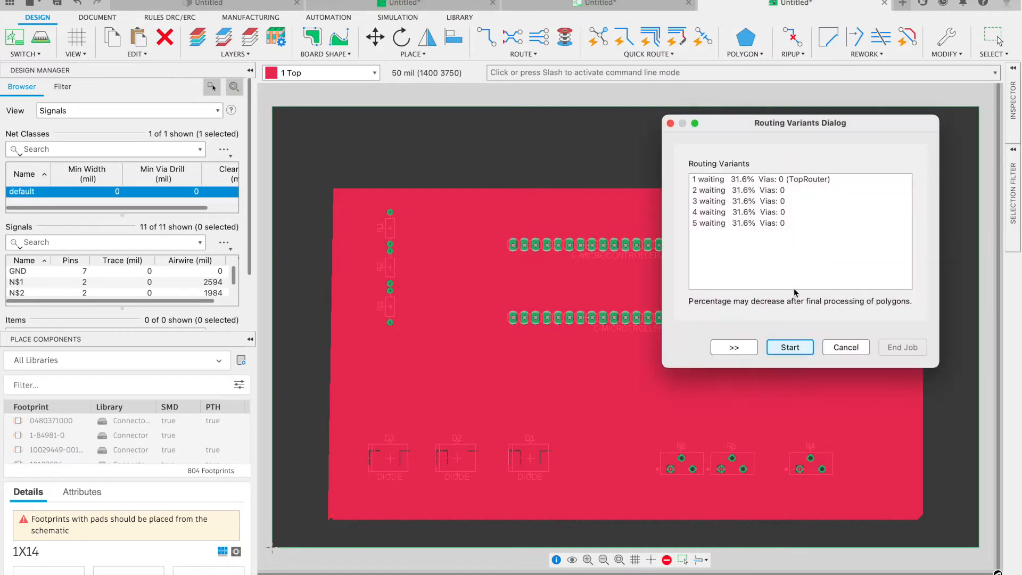
click(789, 346)
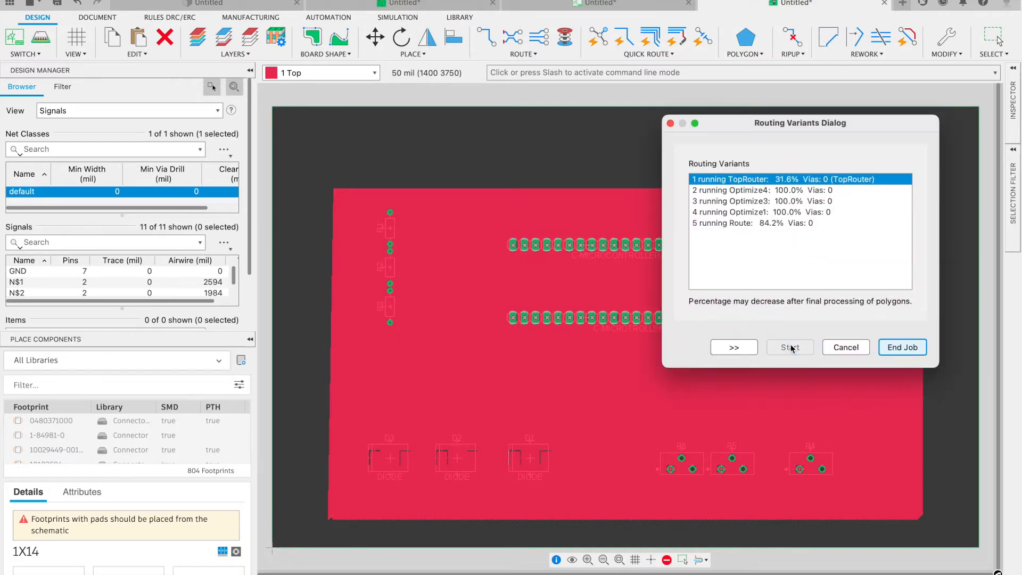
- Compare routing variants 2 to 5 and end the autorouter job with variant 4
click(822, 190)
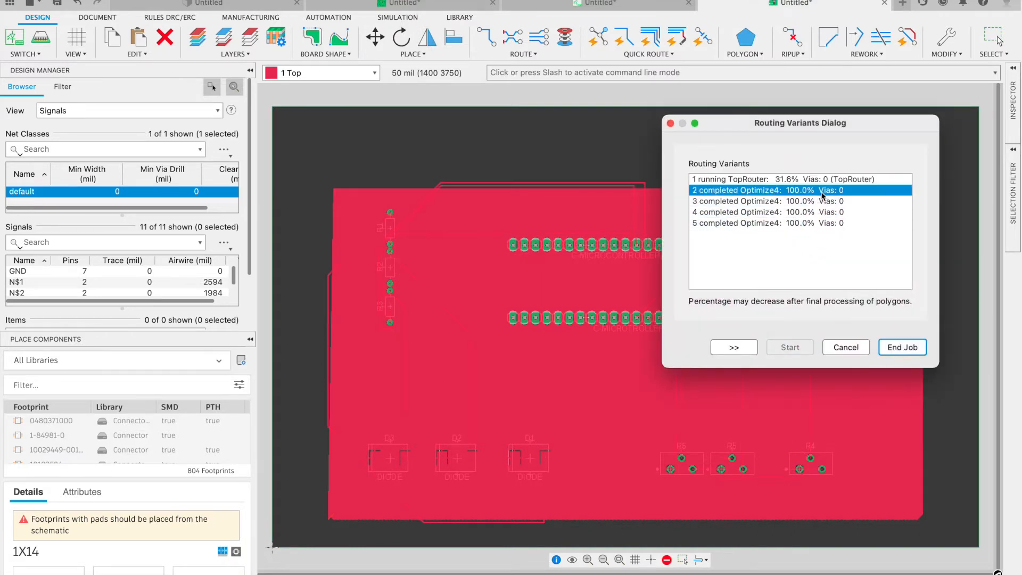
click(818, 202)
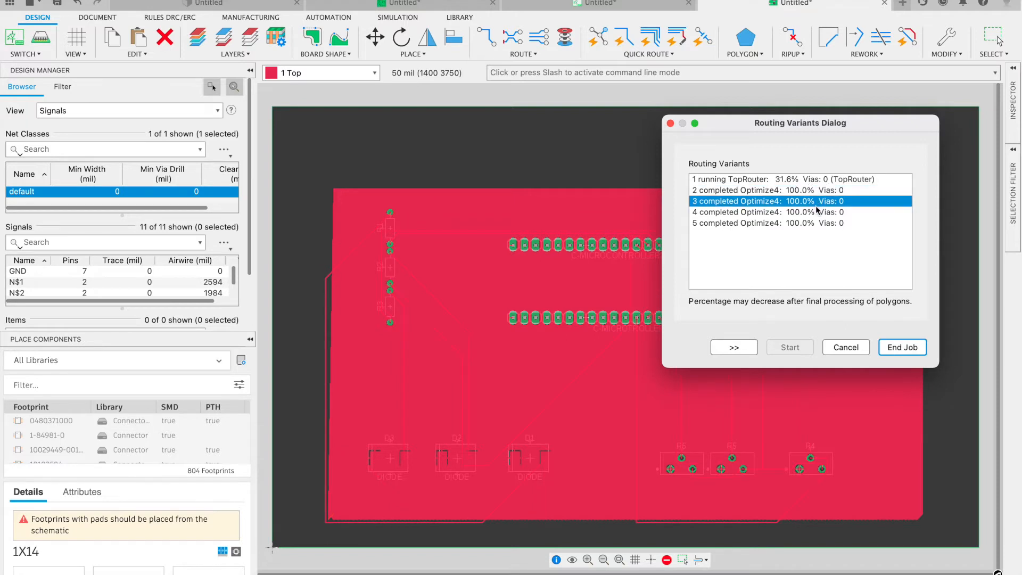
click(817, 213)
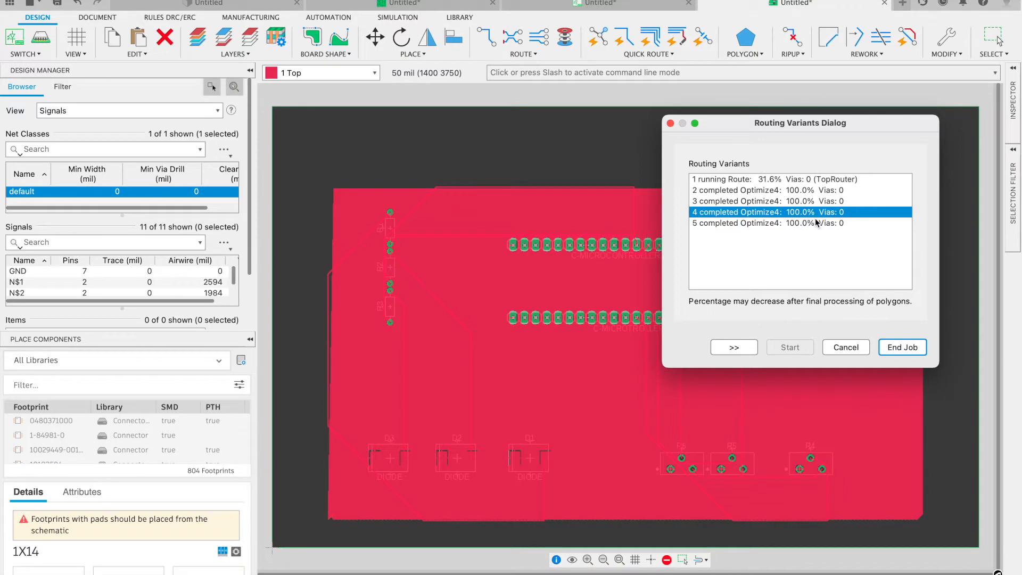
click(815, 223)
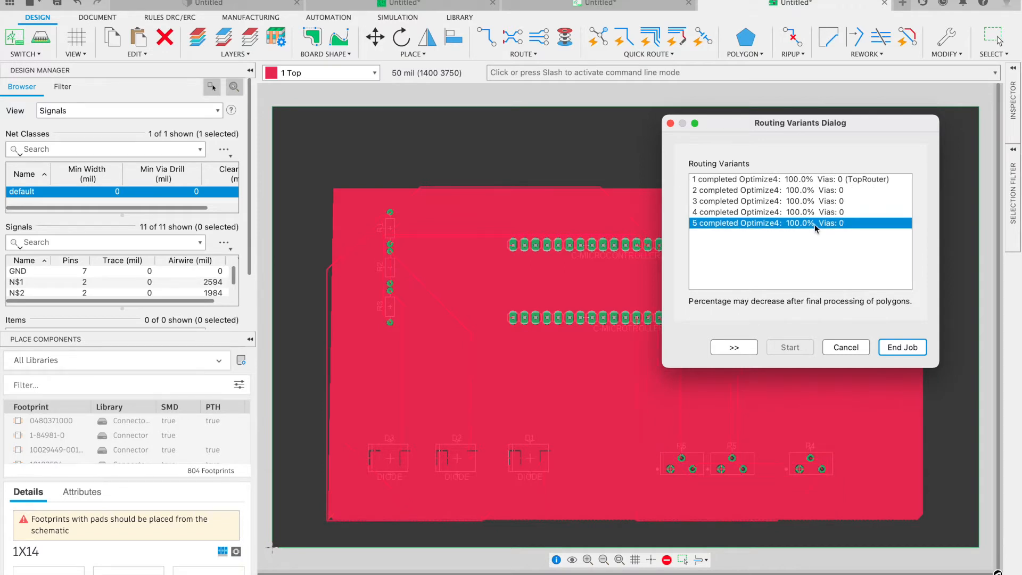
click(896, 352)
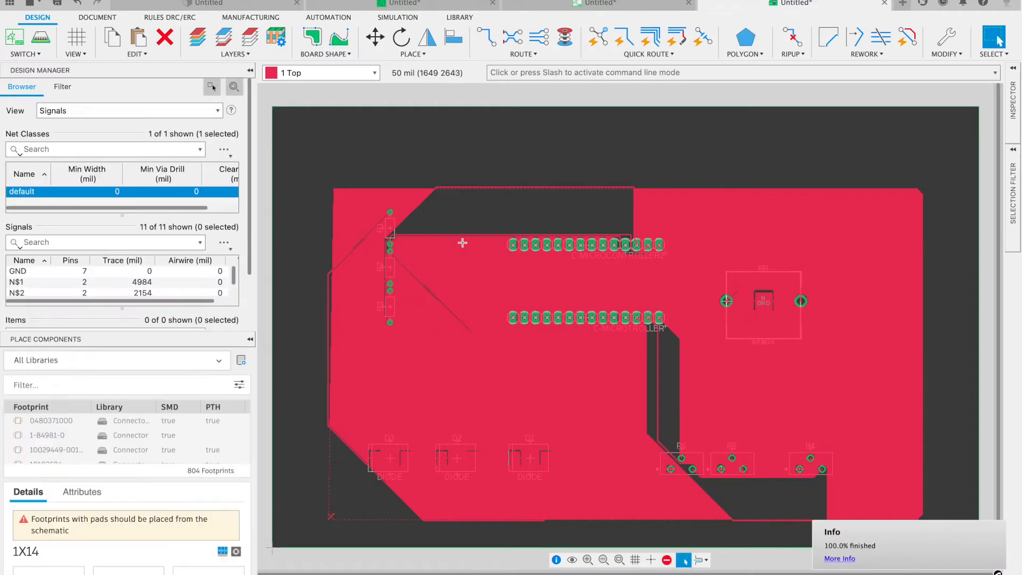
- Move the outer traces below the diodes and potentiometers inside the pour, and shift the header-to-potentiometer trace left
drag(354, 489, 348, 492)
drag(394, 521, 396, 500)
drag(660, 376, 613, 386)
click(613, 390)
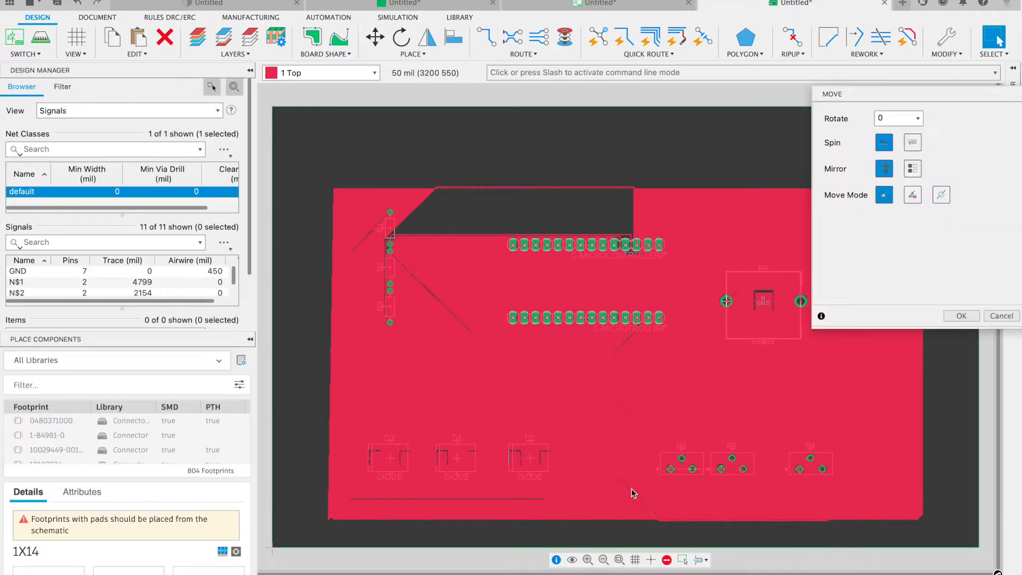
scroll(669, 370, up, 2)
key(Escape)
scroll(468, 376, down, 2)
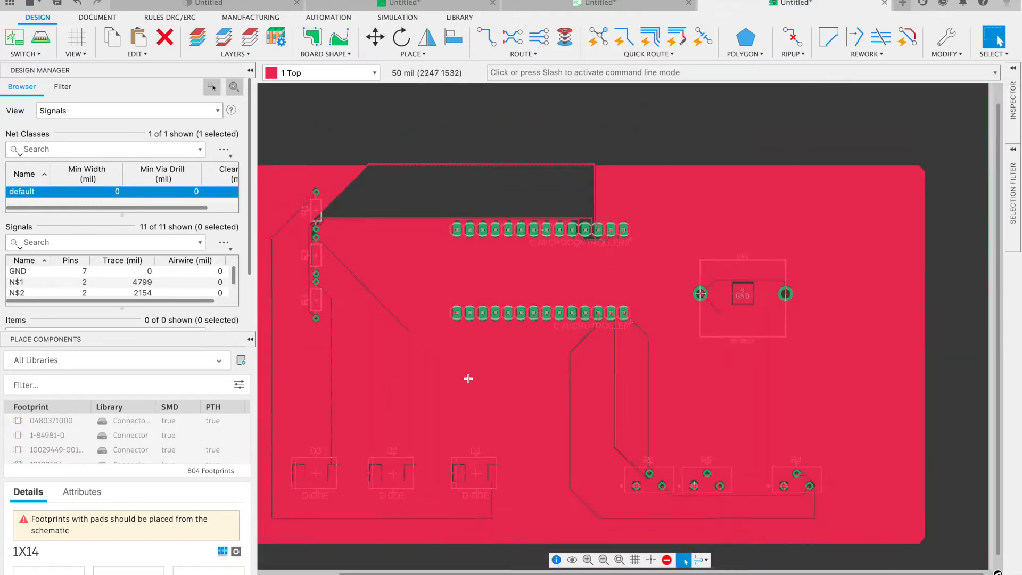
- Pull the uppermost trace between the resistors and C-MICROCONTROLLER2 down into the pour and reshape its bends above the header
drag(547, 177, 539, 208)
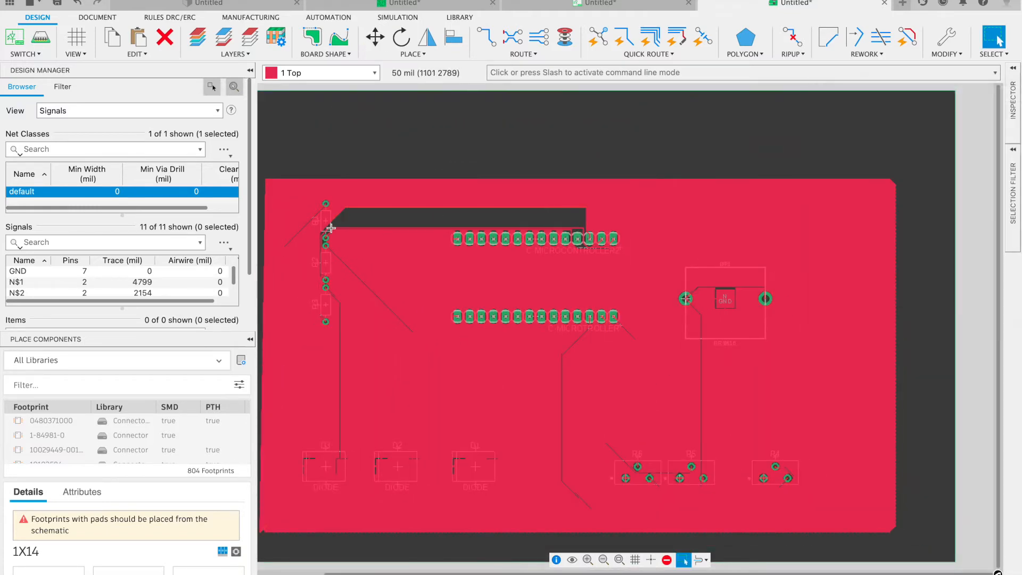
click(588, 560)
scroll(552, 196, left, 8)
mouse_move(603, 163)
mouse_down()
mouse_move(599, 125)
mouse_move(616, 127)
mouse_up()
scroll(650, 210, right, 5)
drag(683, 167, 689, 150)
drag(801, 140, 831, 154)
key(Escape)
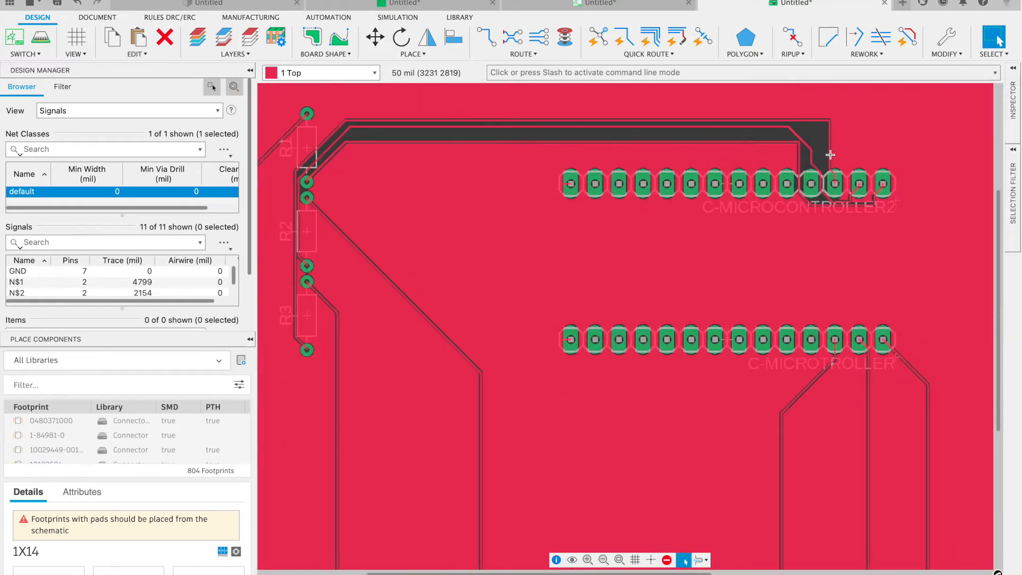
- Reroute the inner resistor traces around the left end of C-MICROCONTROLLER2 so they run beneath its pins
drag(799, 162, 522, 181)
drag(520, 189, 475, 204)
mouse_move(823, 205)
mouse_down()
mouse_move(828, 219)
mouse_move(875, 222)
mouse_up()
drag(553, 220, 564, 241)
mouse_move(798, 138)
mouse_down()
mouse_move(508, 189)
mouse_move(535, 164)
mouse_move(526, 155)
mouse_move(522, 165)
mouse_up()
key(Escape)
- Adjust the trace segments at the right end of C-MICROCONTROLLER2 and around resistors R1 and R2 to even out their spacing
drag(851, 199, 859, 200)
drag(295, 205, 271, 210)
drag(296, 168, 290, 163)
drag(354, 243, 365, 232)
scroll(434, 345, down, 1)
scroll(434, 345, down, 2)
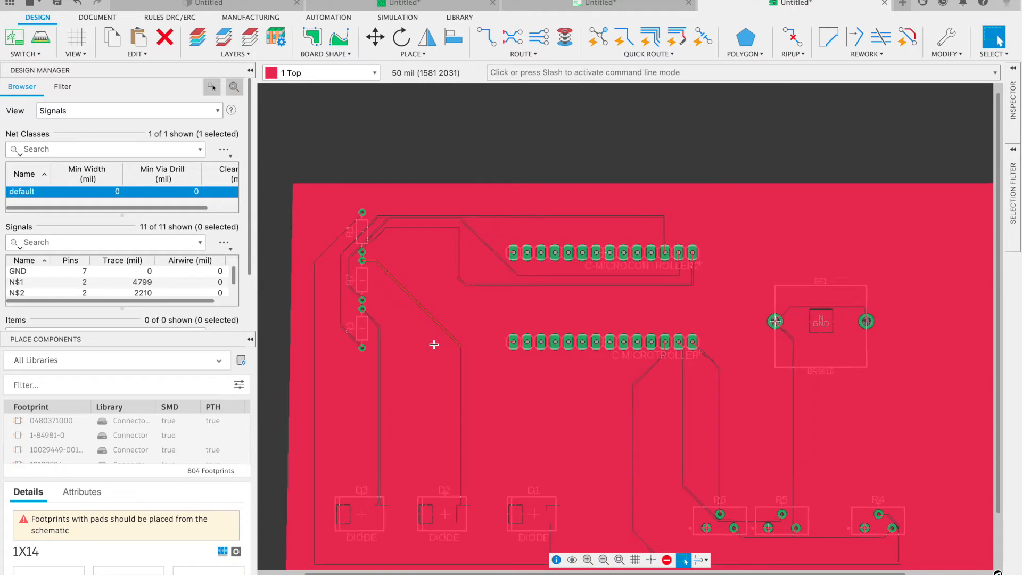
scroll(434, 344, down, 1)
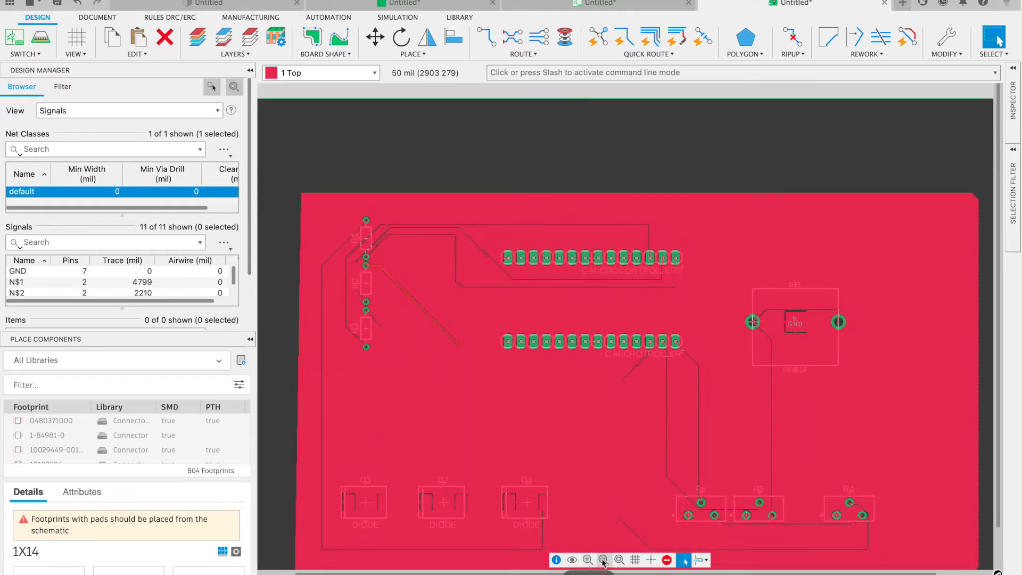
click(619, 559)
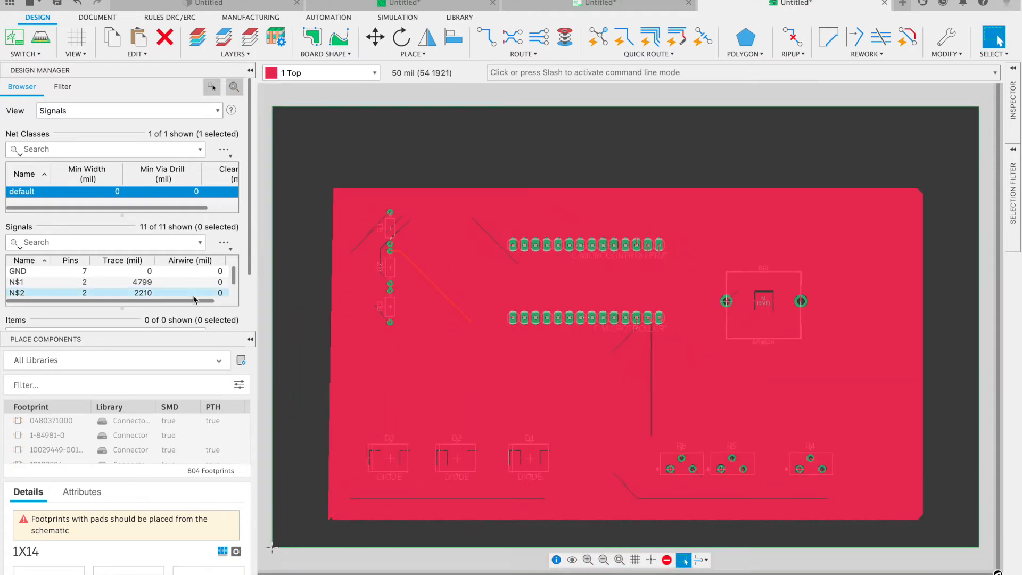
- Set the wire width of all signals on the board to 16 mil
click(96, 271)
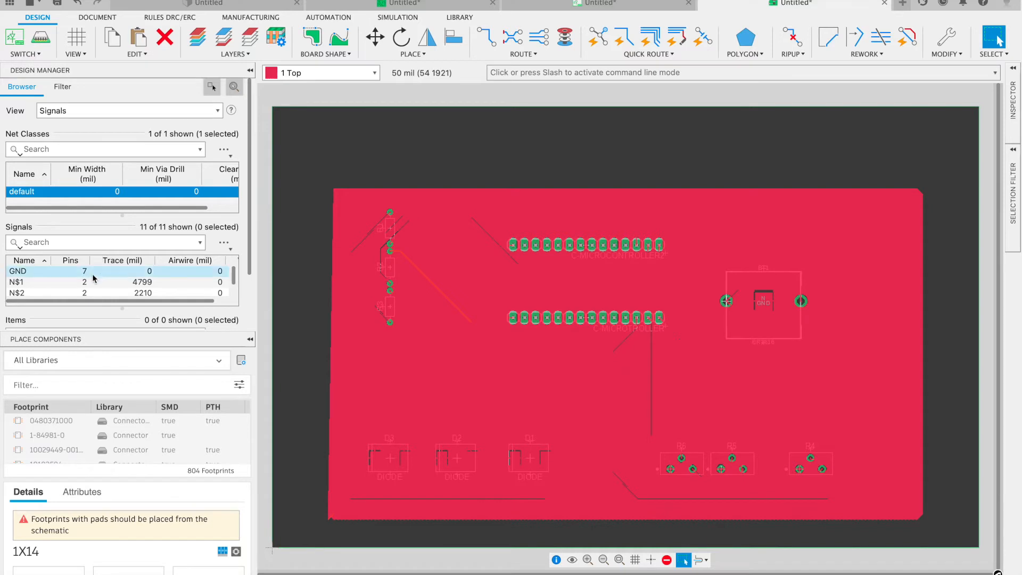
key(ctrl+a)
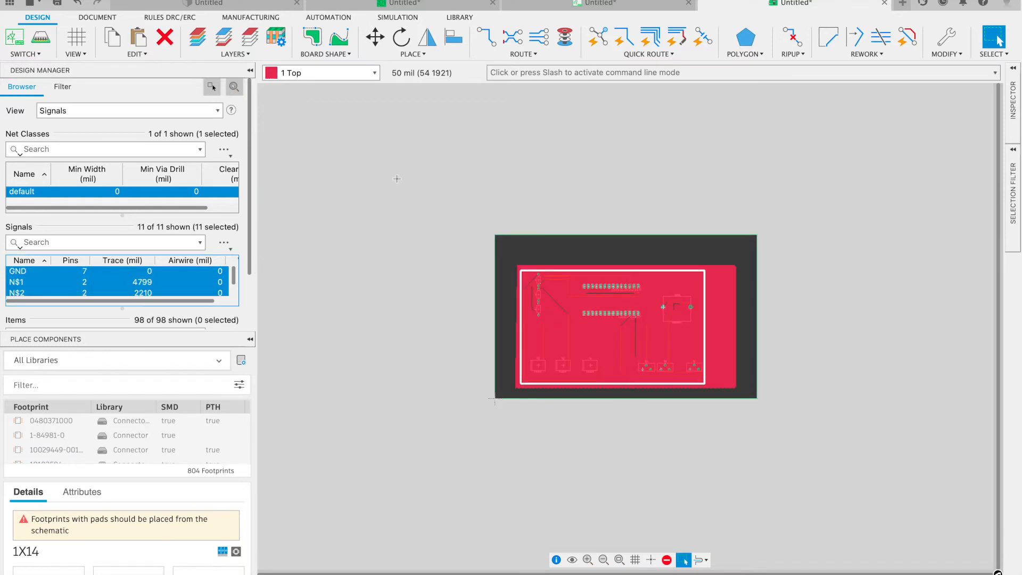
click(1013, 123)
click(929, 144)
text(1)
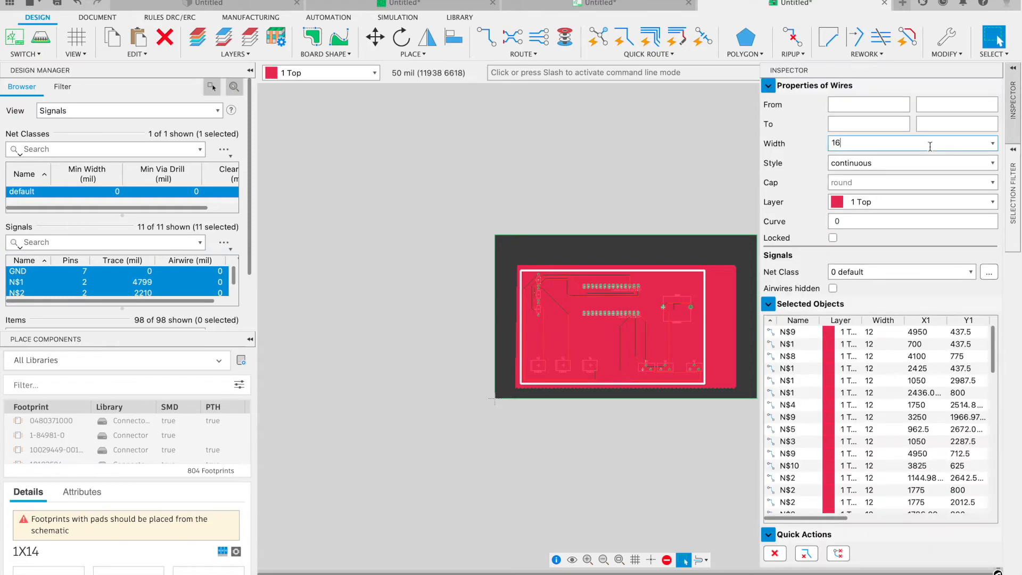
text(6)
key(Return)
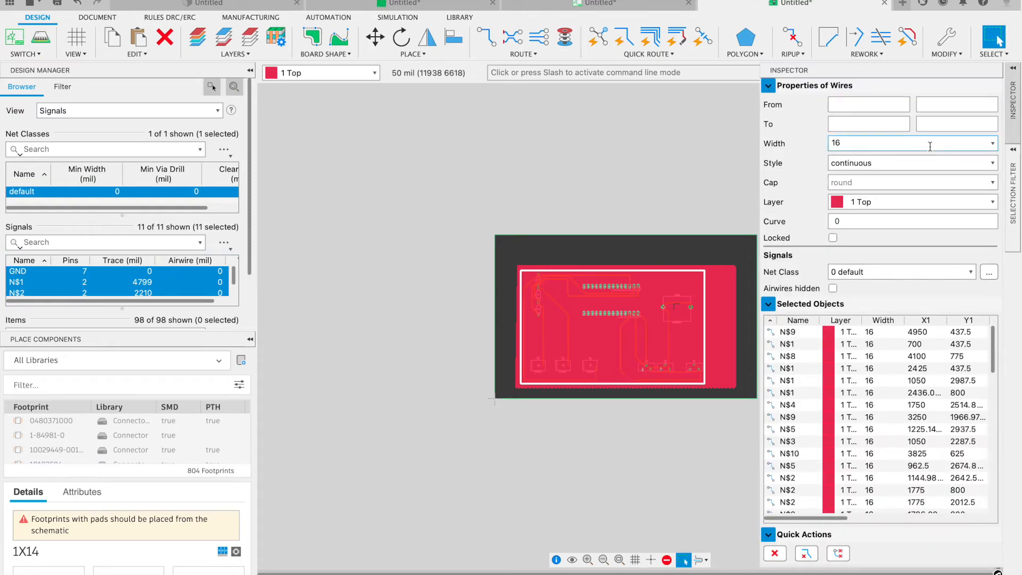
click(693, 450)
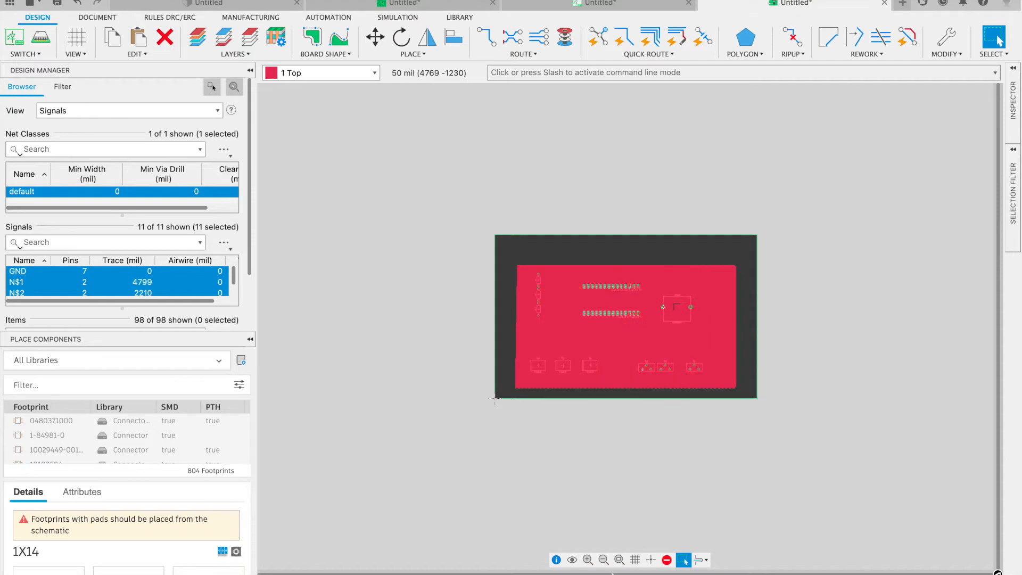
- Push the board layout to a 3D PCB with the default options and fit the model in the view
click(375, 38)
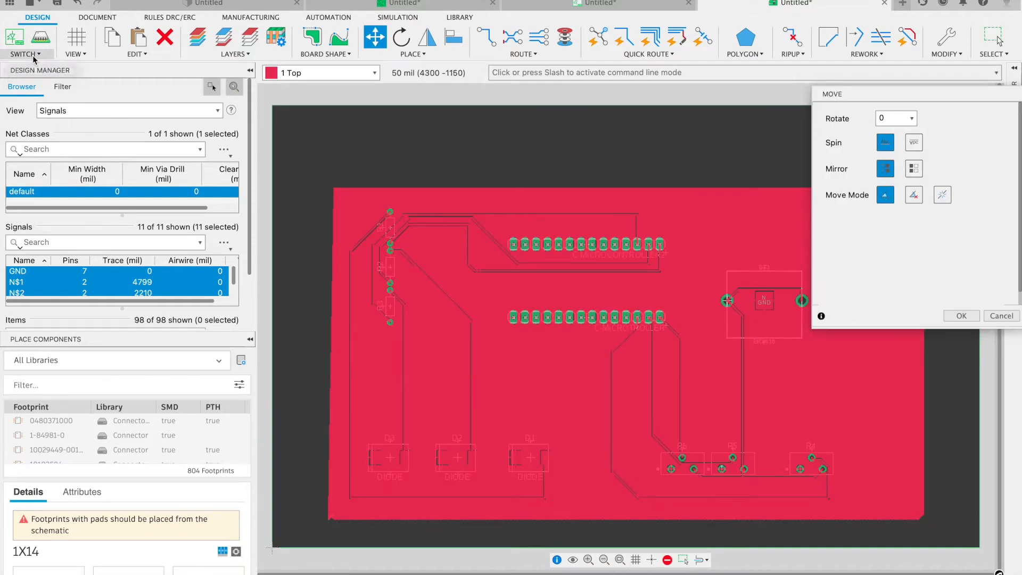
click(33, 57)
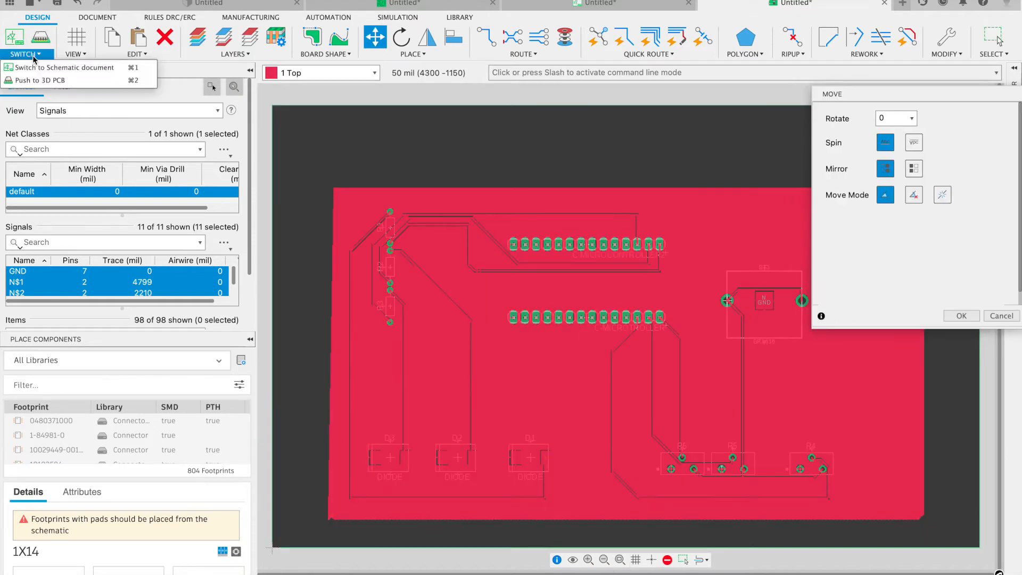
click(53, 80)
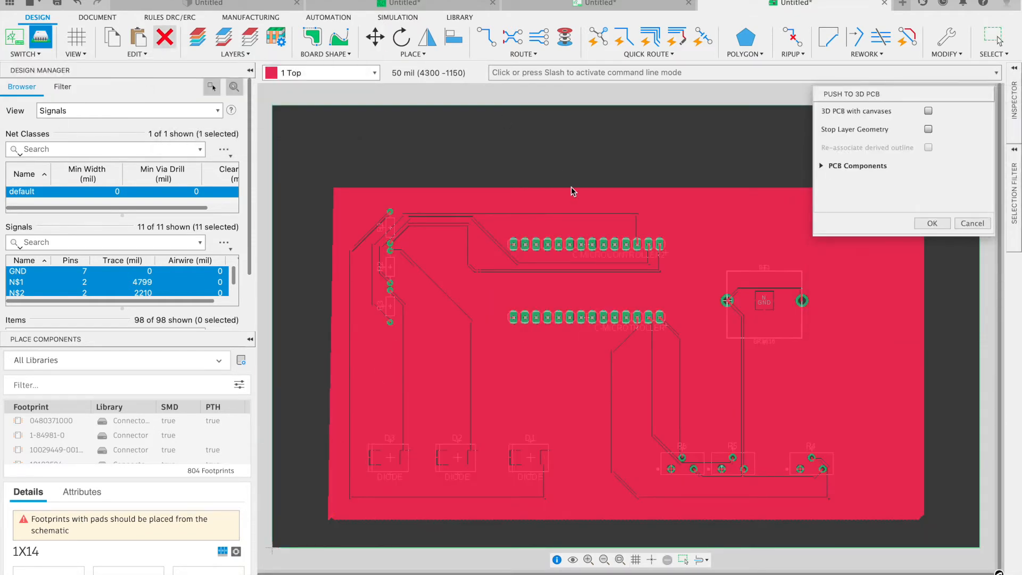
click(936, 223)
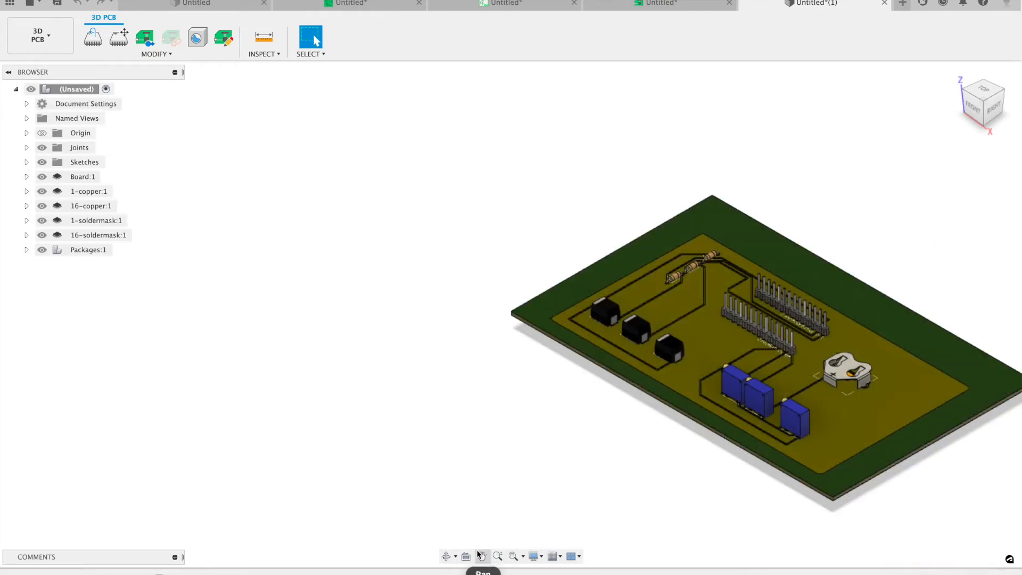
click(513, 557)
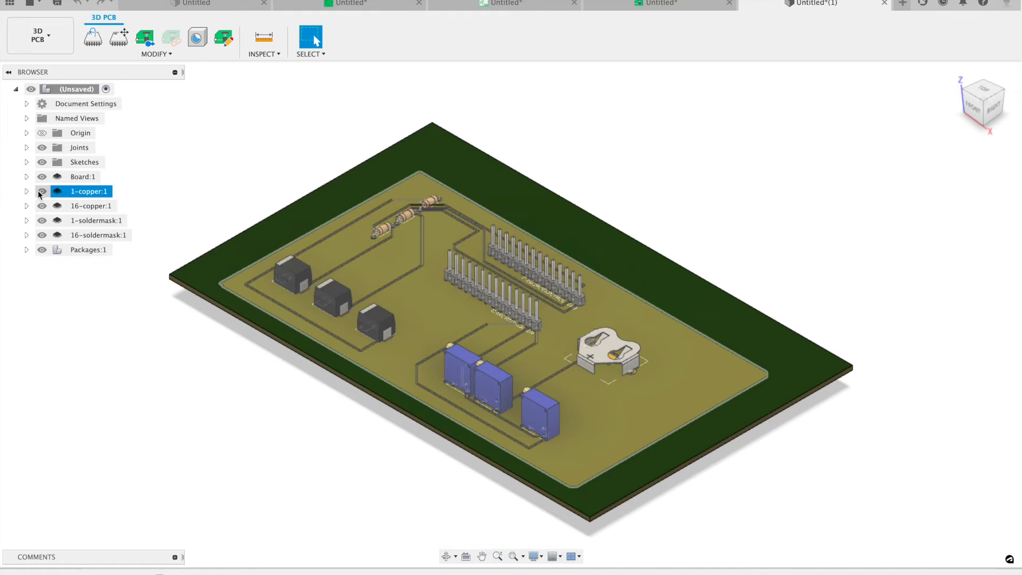
- Toggle the 1-copper layer off and back on, and hide the 16-soldermask and 1-soldermask layers
click(41, 191)
click(41, 191)
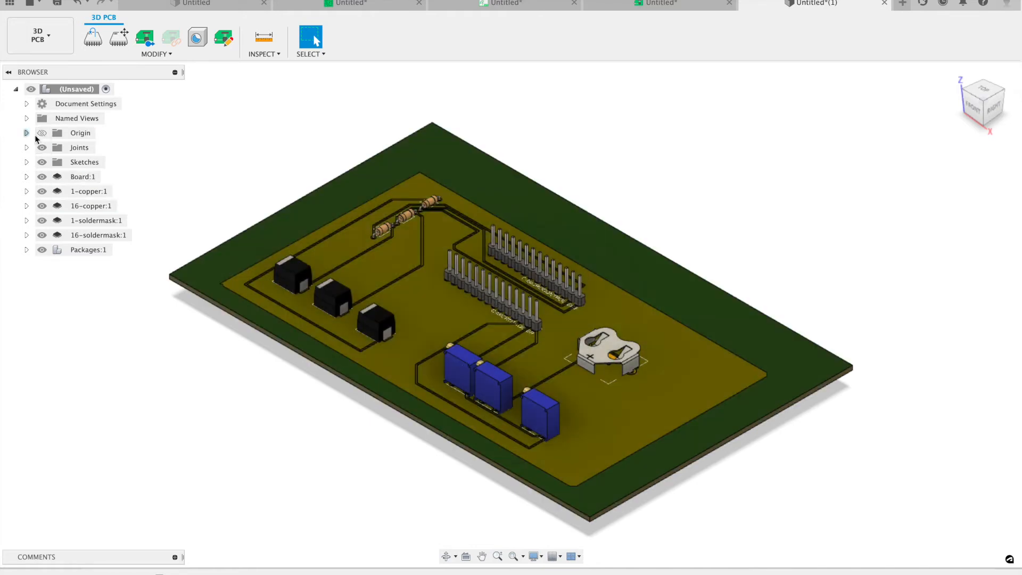
click(42, 234)
click(41, 235)
click(41, 234)
click(41, 234)
click(41, 221)
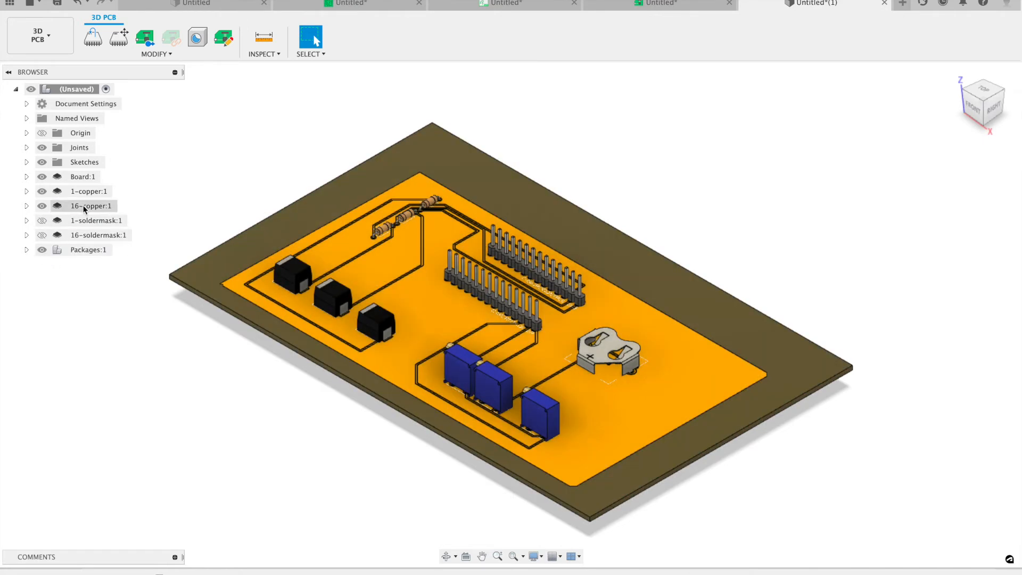
- Create a milling setup in the Manufacture workspace with the board and top copper bodies as its model
click(58, 47)
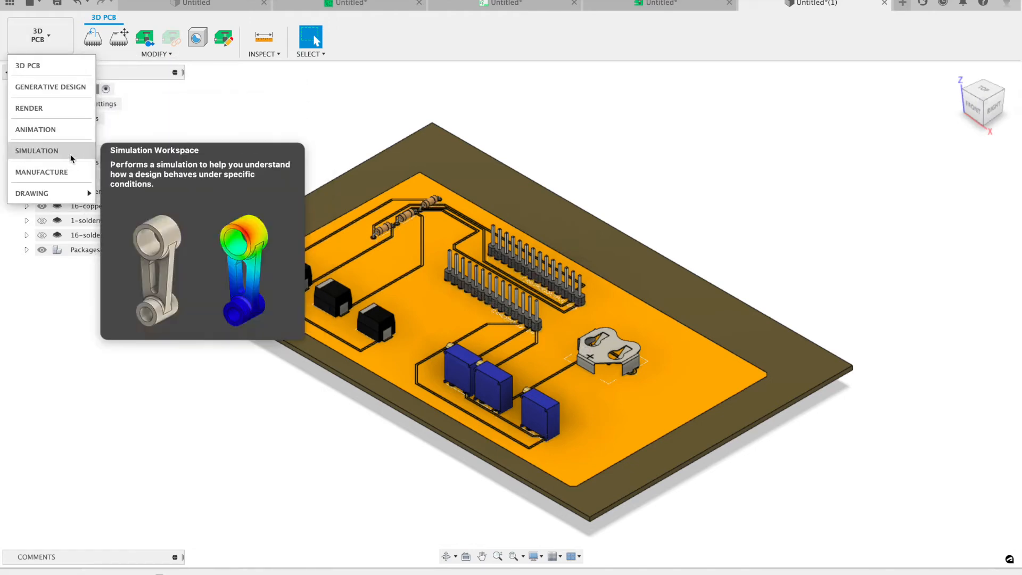
click(71, 172)
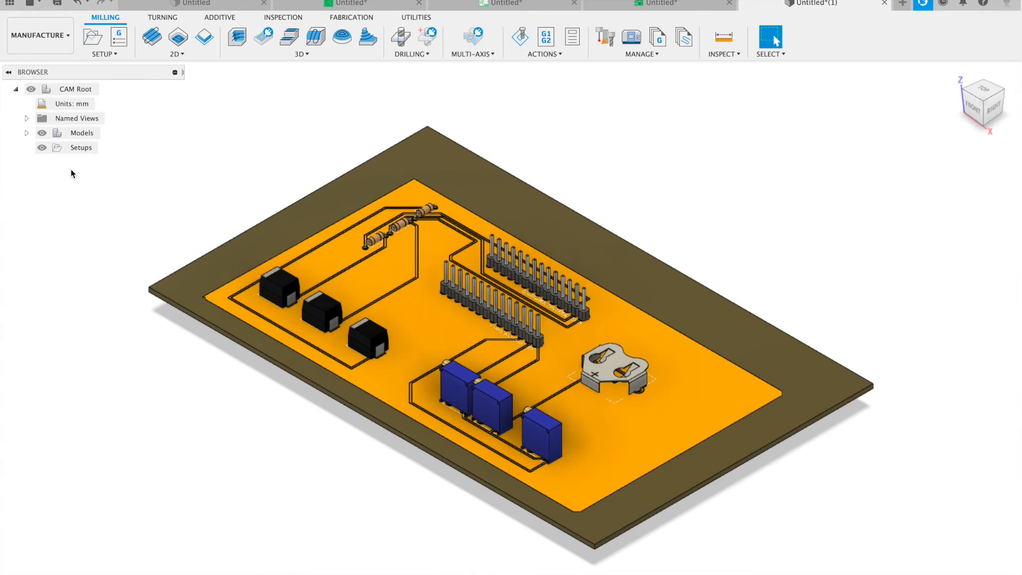
click(101, 56)
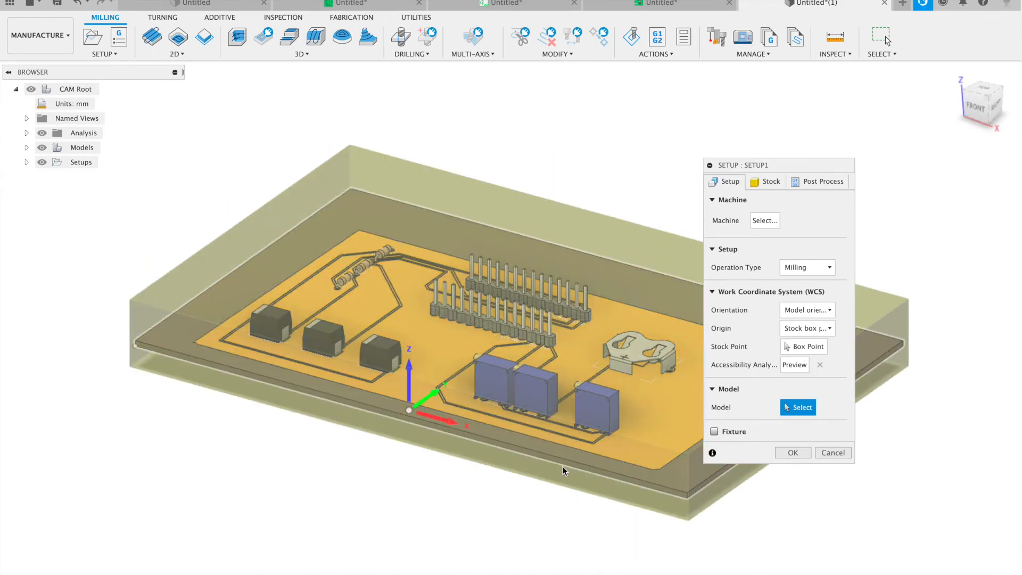
click(563, 466)
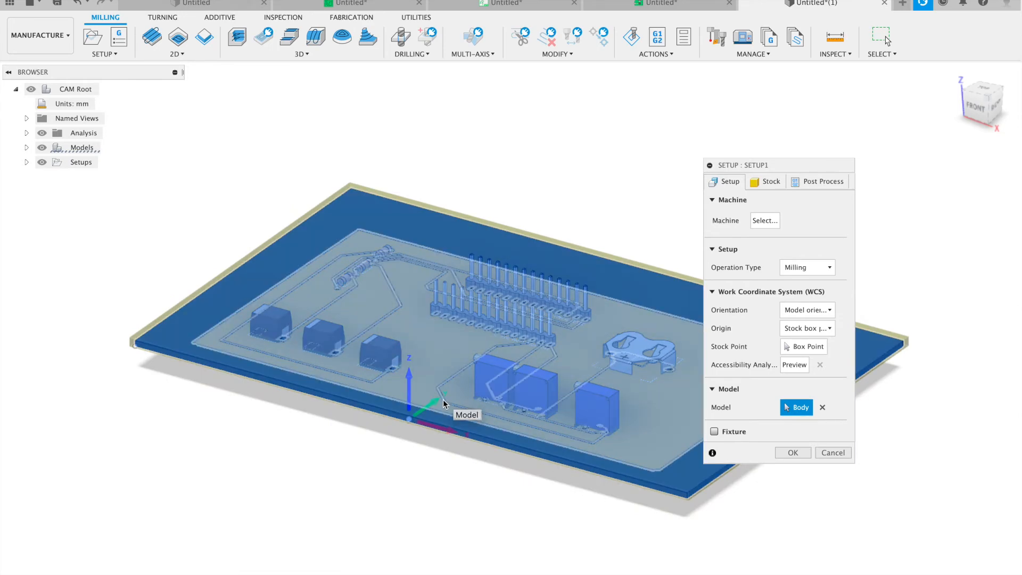
click(438, 391)
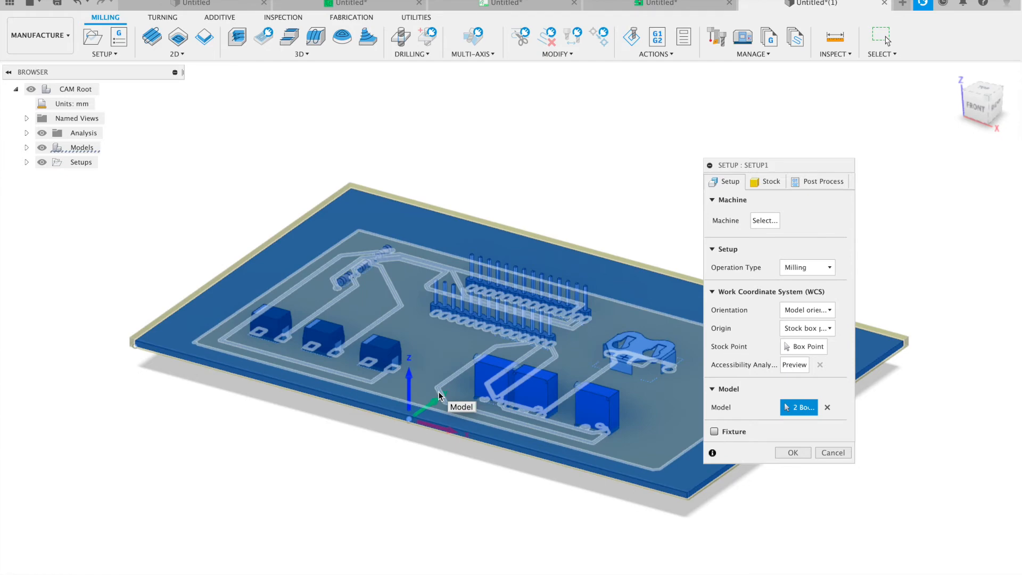
click(792, 453)
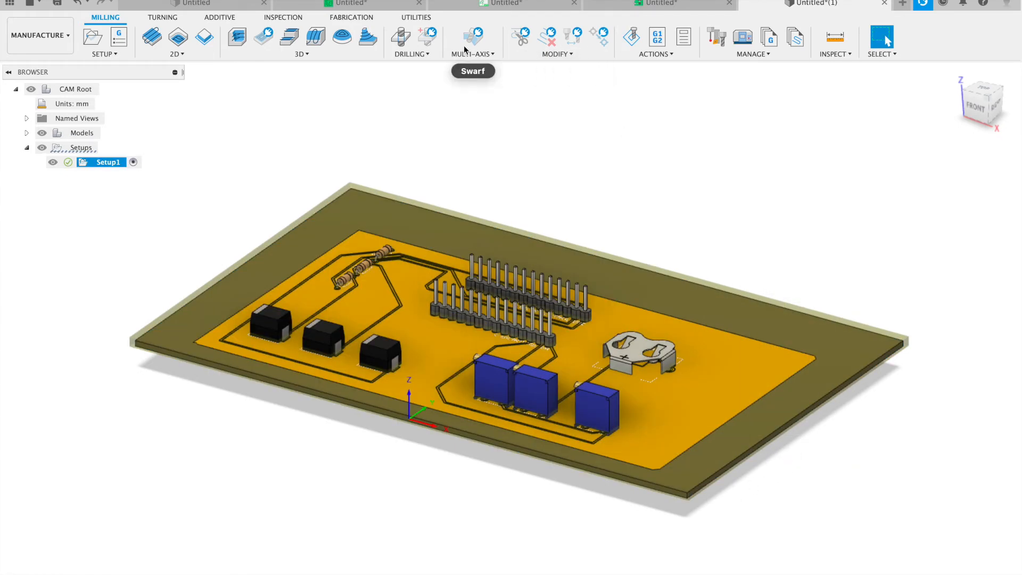
- Start a 3D Contour operation and create a new tapered mill for it with the description Wegstr
click(366, 46)
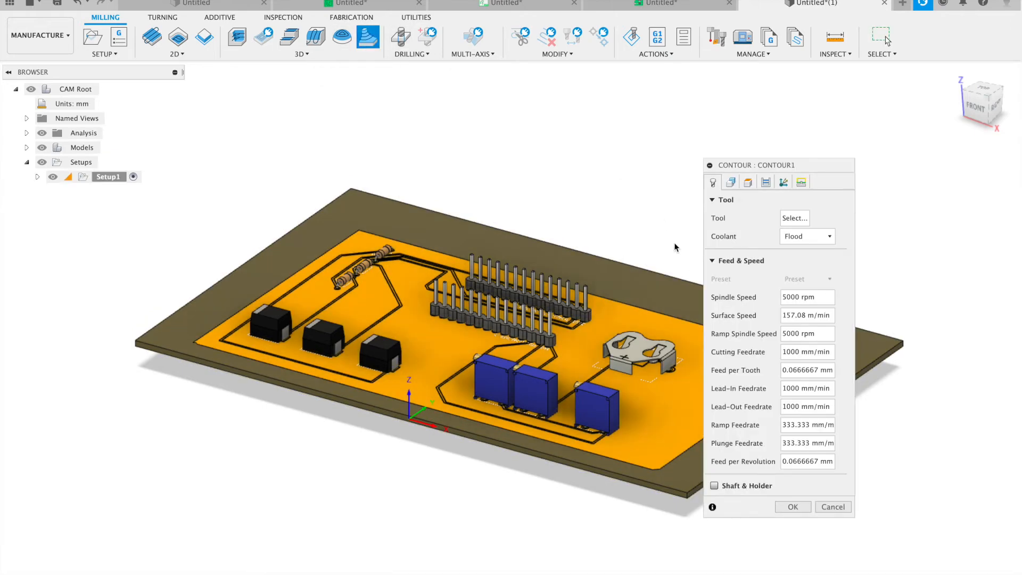
click(794, 218)
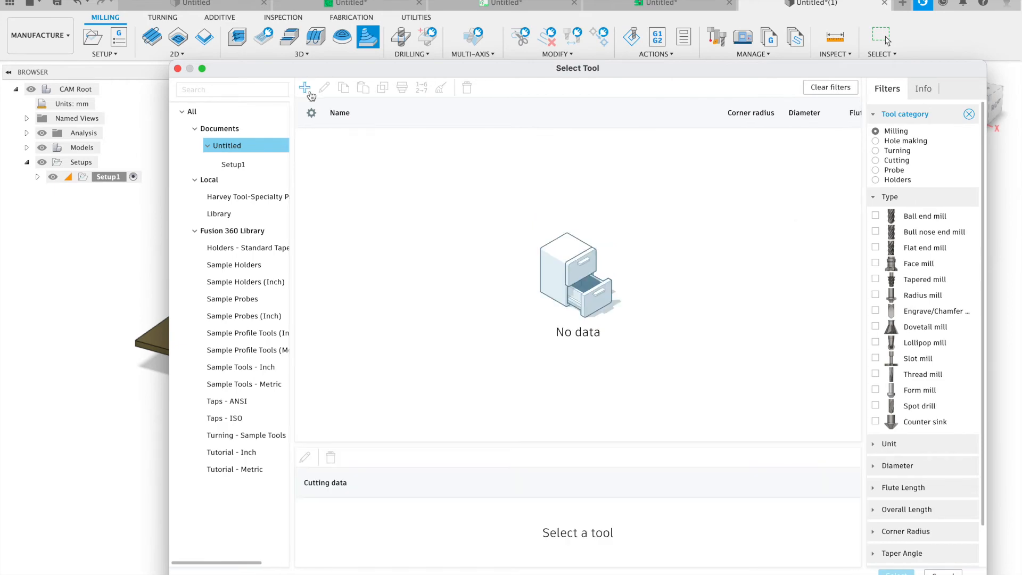
click(306, 89)
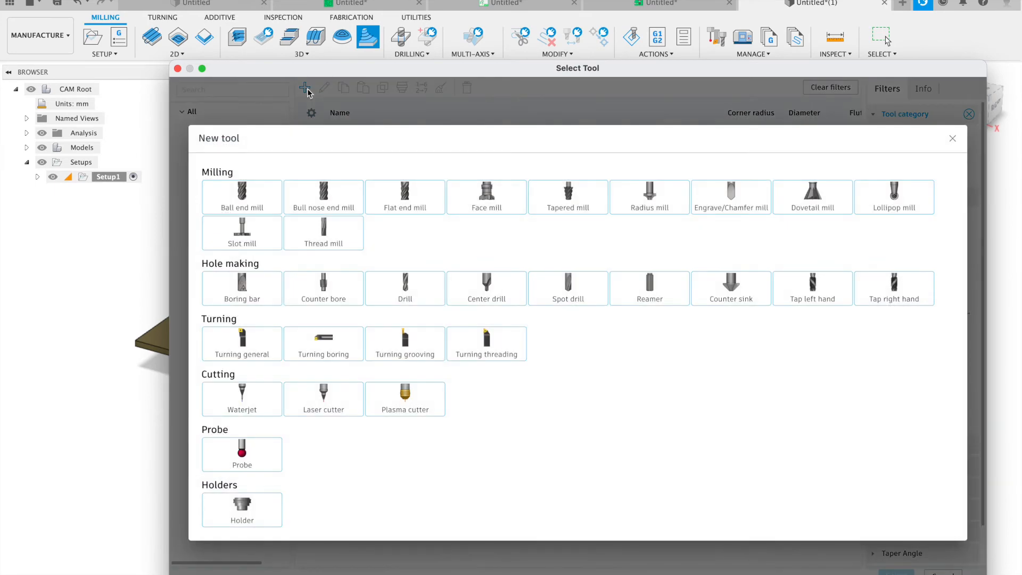
click(573, 204)
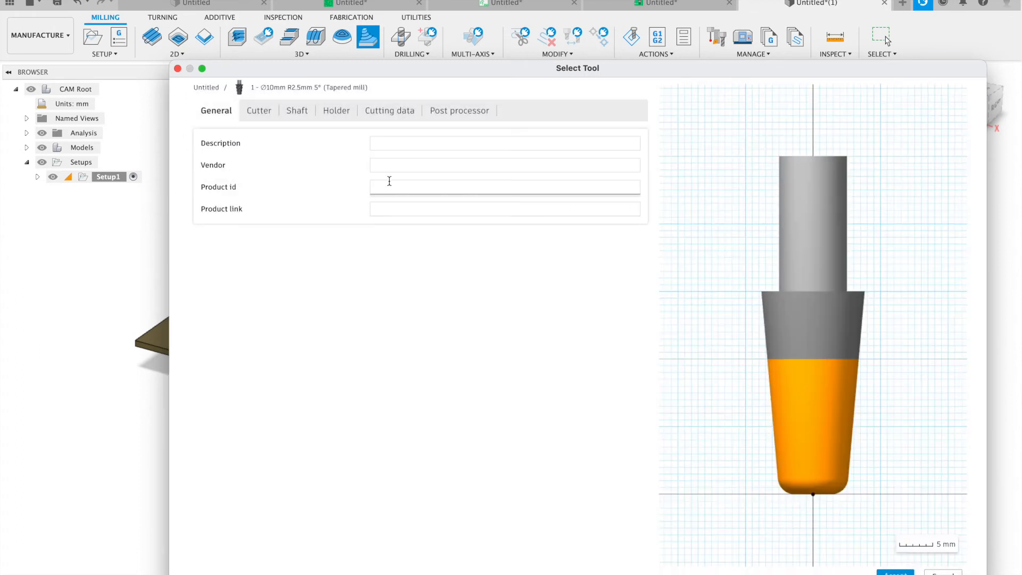
click(402, 143)
text(Wegstr)
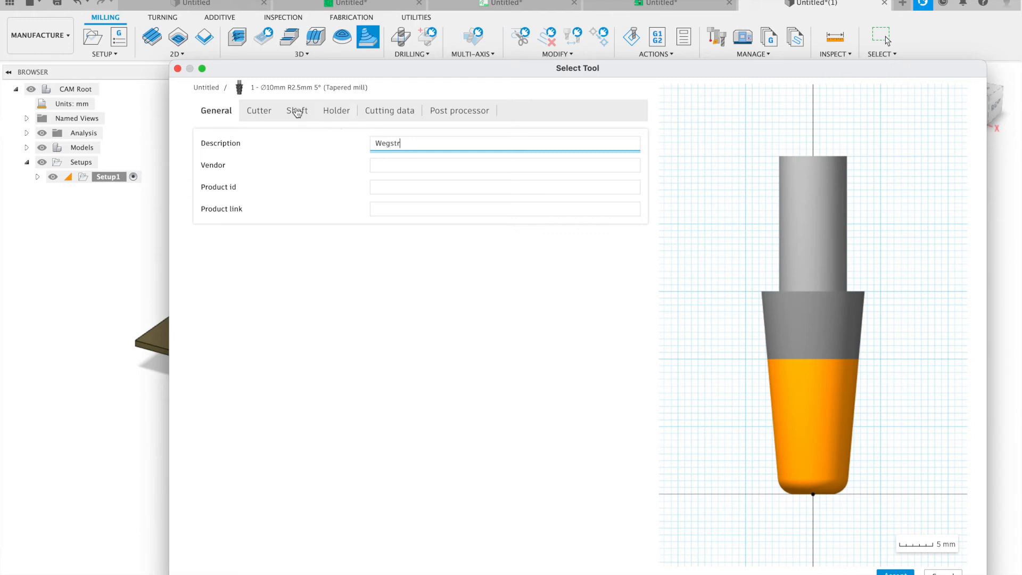
- Set the cutter's diameter to 0.2 mm, shaft diameter to 3.15 mm, overall length to 38 mm and length below holder to 11 mm
click(259, 121)
double_click(347, 206)
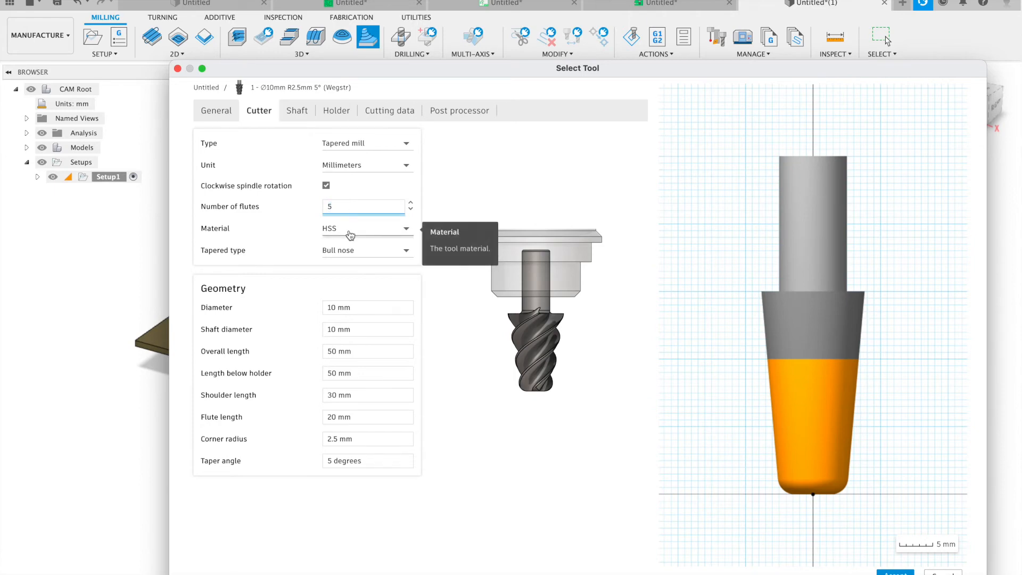
double_click(351, 308)
text(0.2 mm)
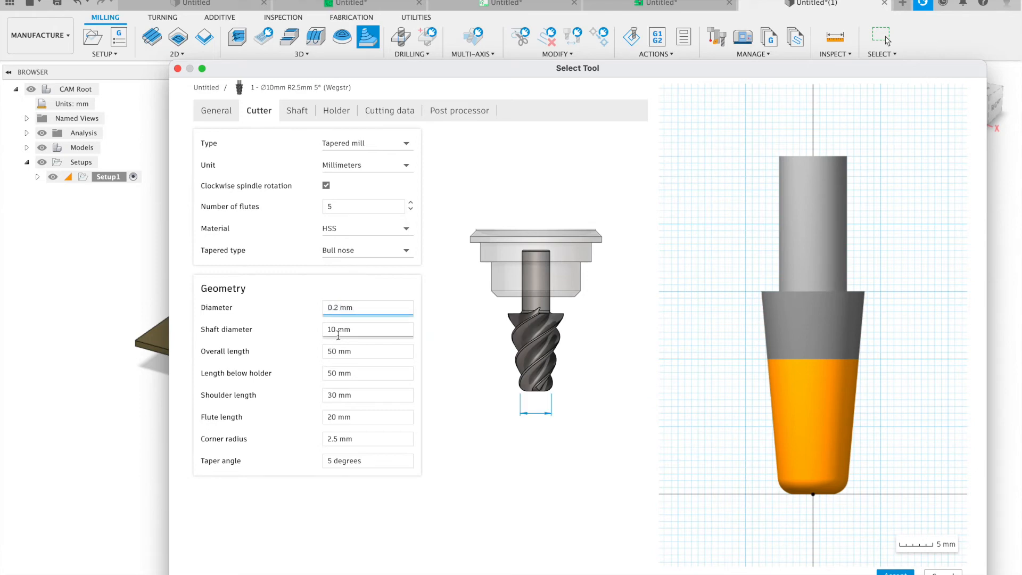
click(331, 329)
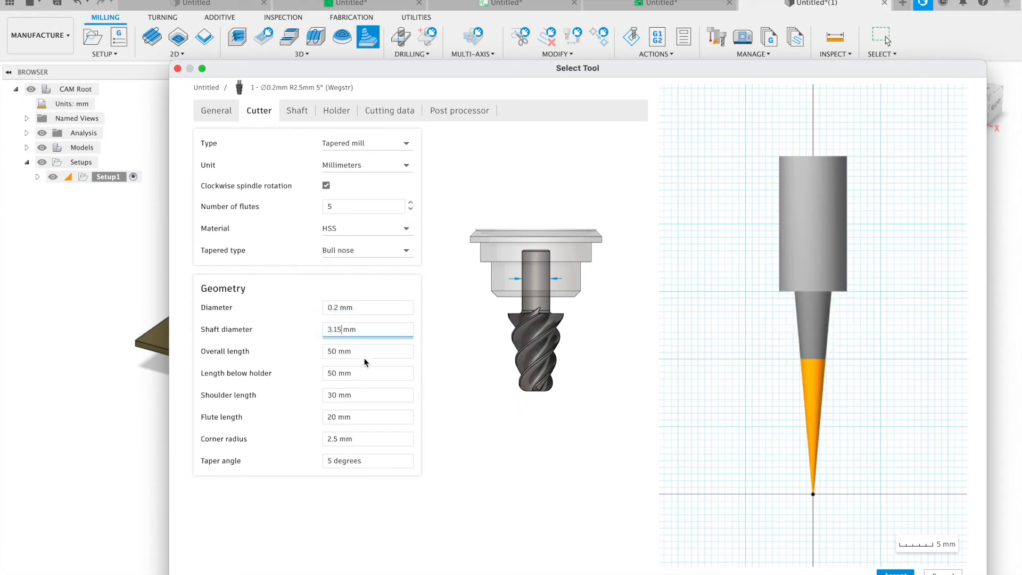
key(Tab)
click(333, 350)
double_click(344, 373)
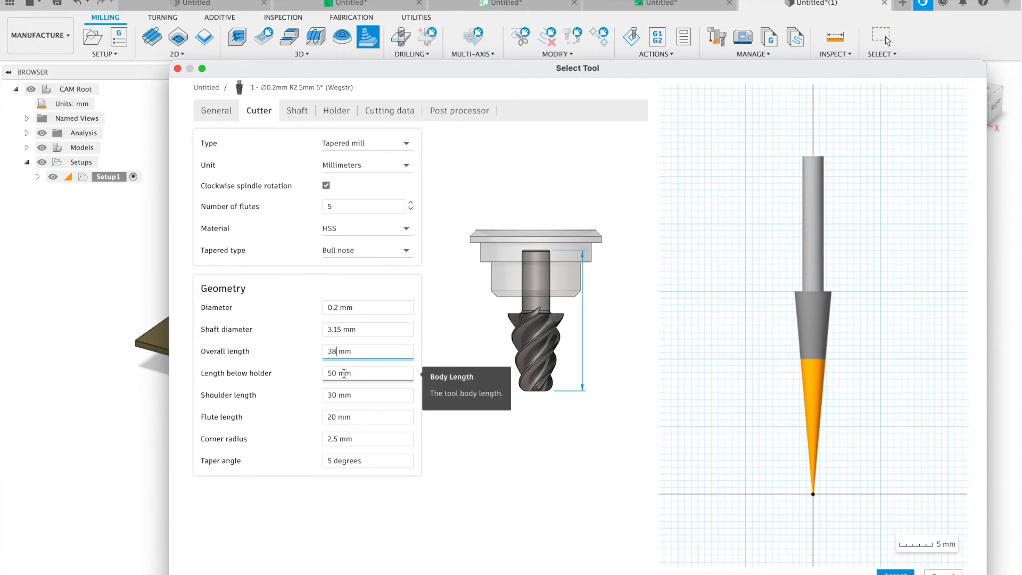
text(11)
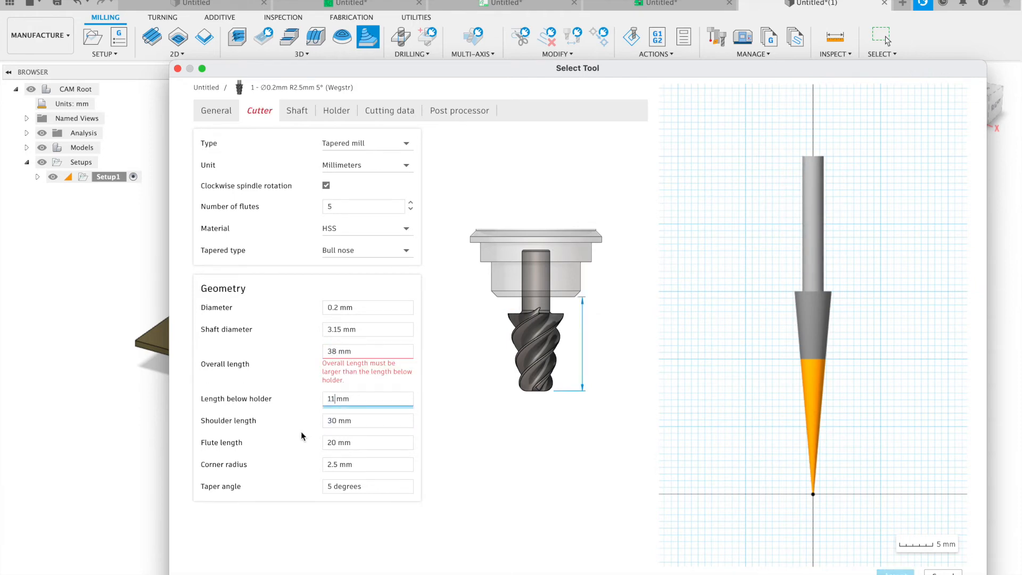
- Set the cutter's shoulder length to 7.35 mm, flute length to 5.35 mm, corner radius to 1 mm and taper angle to 0 degrees
key(Tab)
text(7.35 mm)
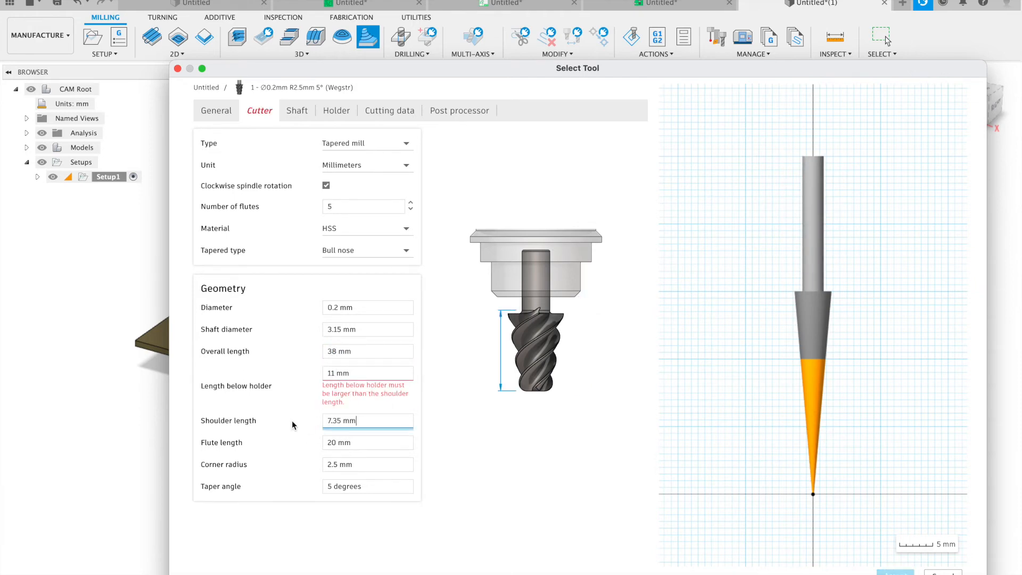
key(Tab)
text(5.35 mm)
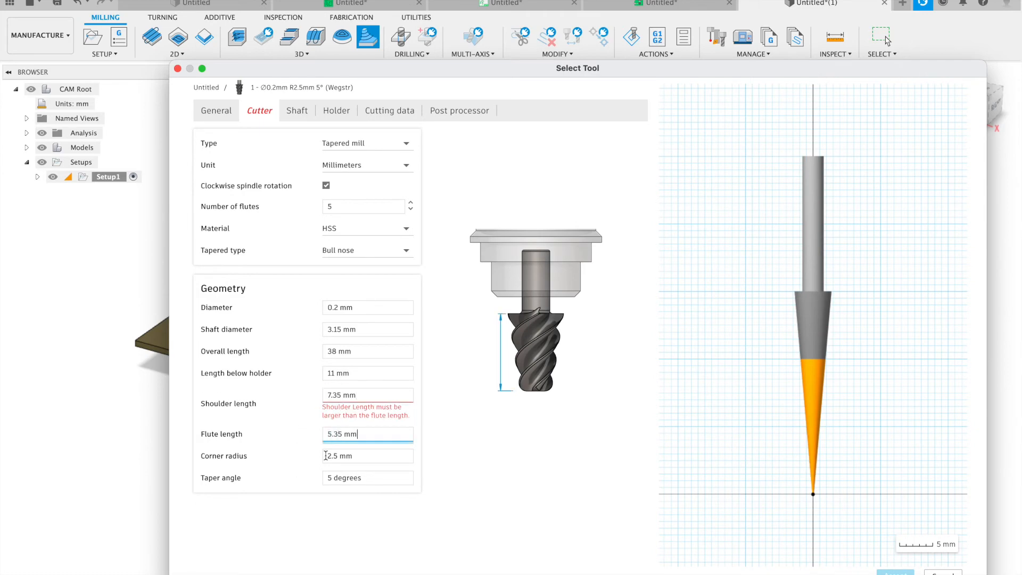
key(Tab)
text(1 mm)
key(Tab)
click(332, 460)
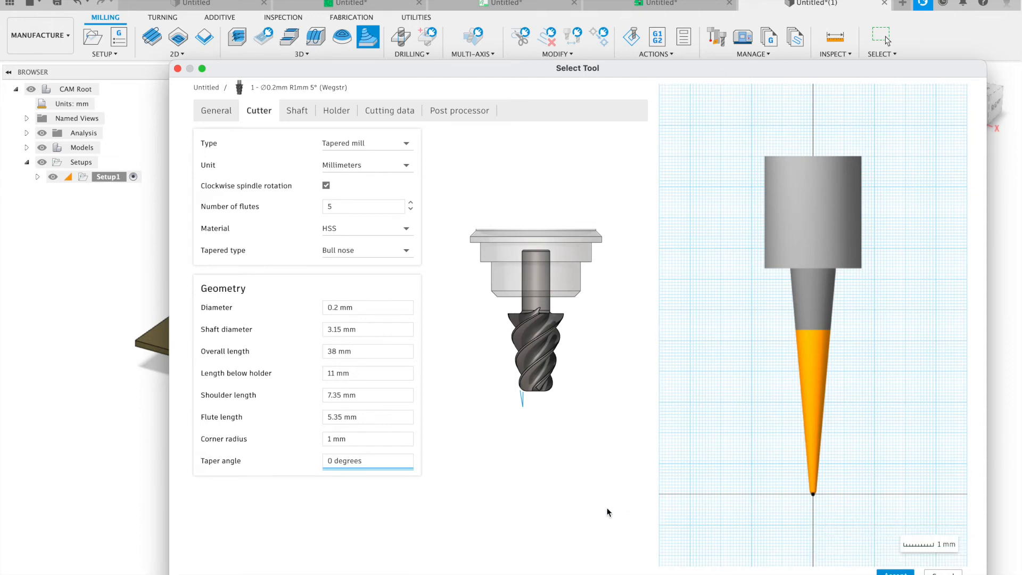
- Accept the Wegstr mill, assign it to the contour operation and generate the toolpath with the default feeds and speeds
key(Return)
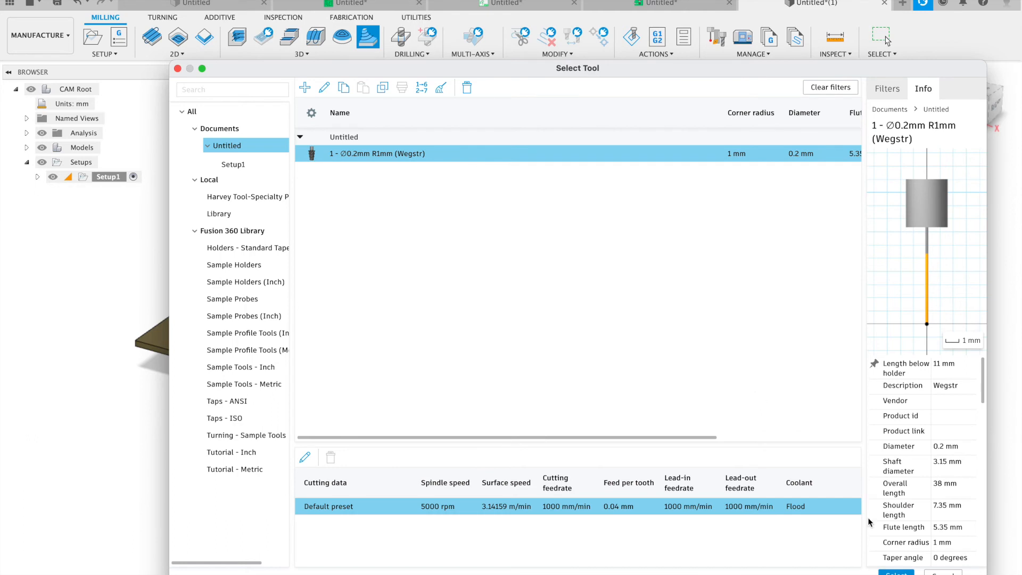
key(Return)
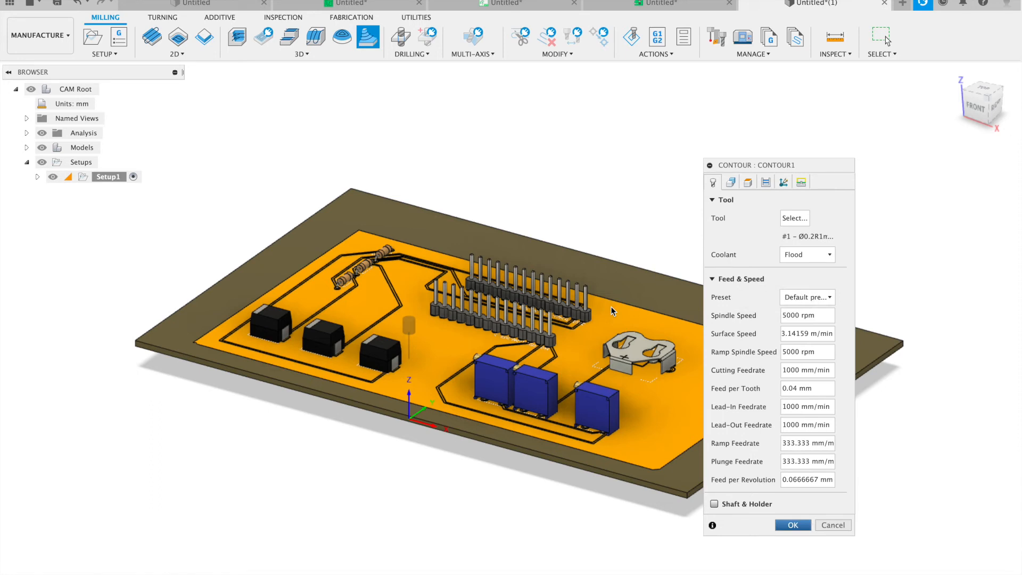
key(Return)
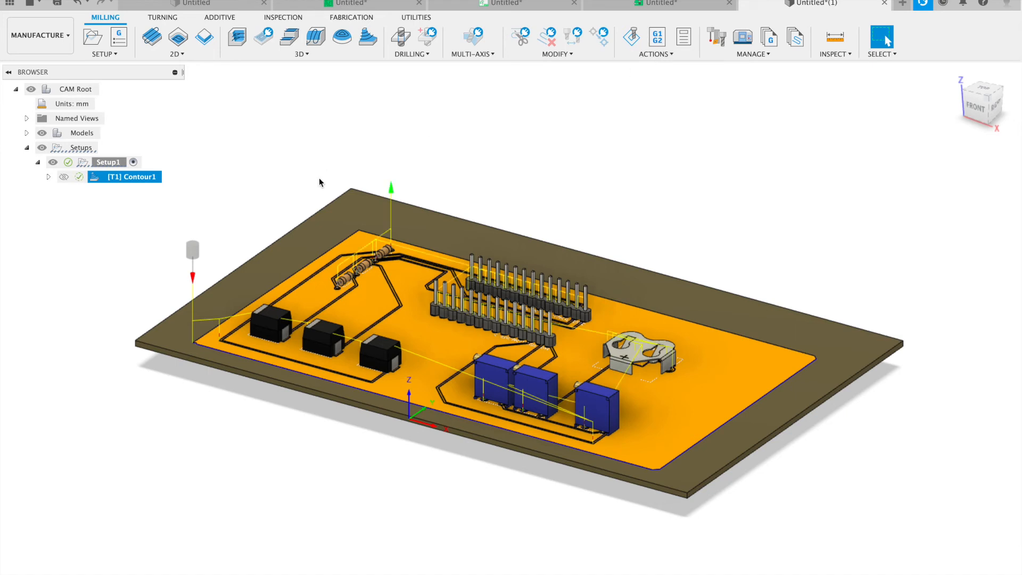
- Hide the Packages component of the board model so the electronic parts no longer cover the contour toolpath
click(26, 133)
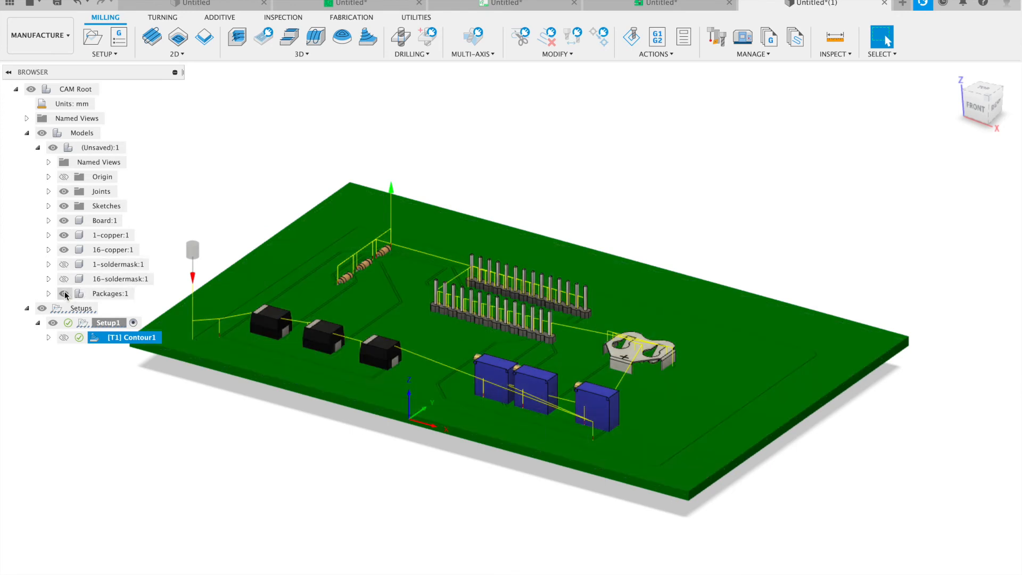
click(64, 293)
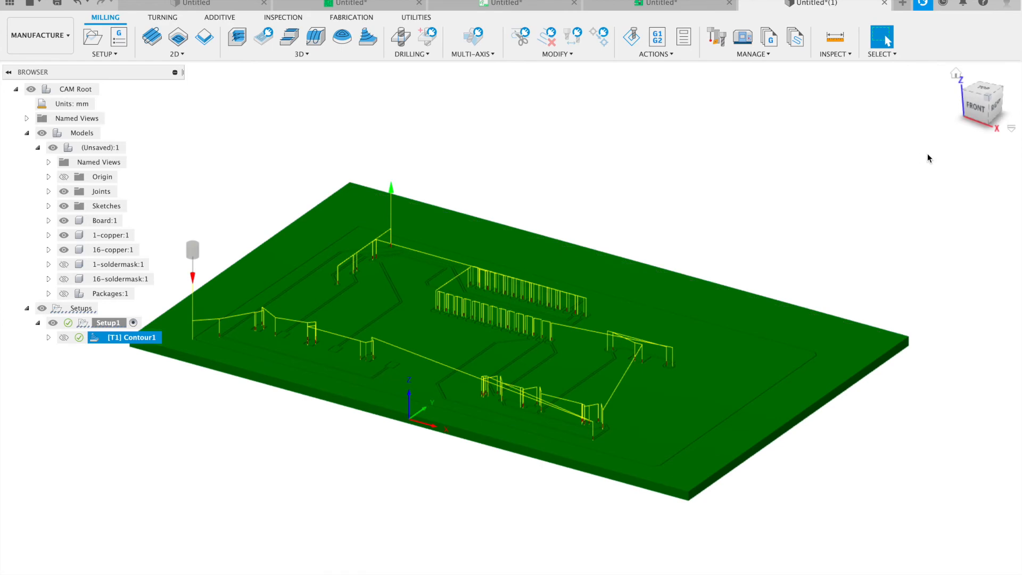
mouse_move(974, 125)
mouse_down()
mouse_move(991, 136)
mouse_move(979, 135)
mouse_up()
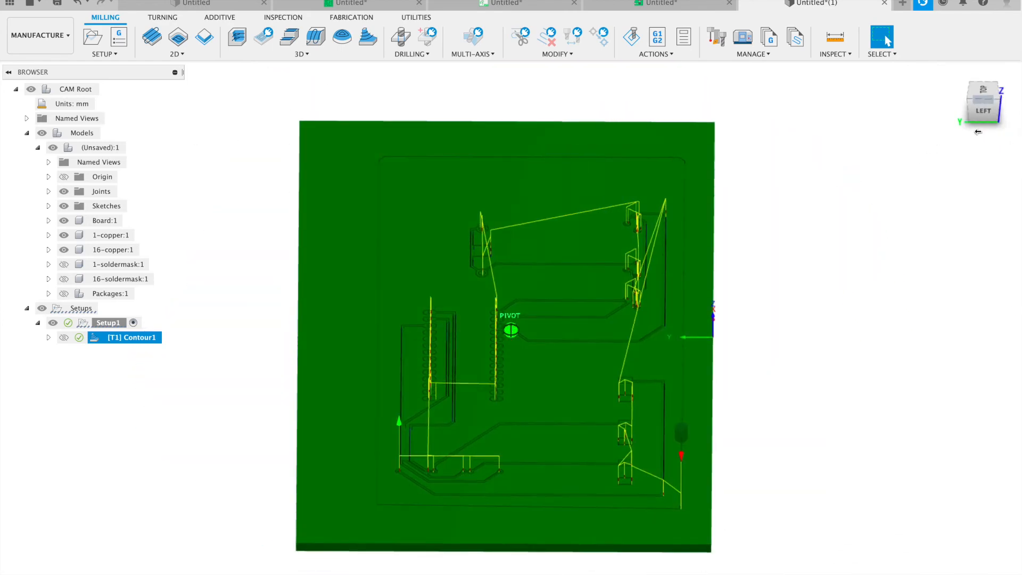
- Simulate the contour toolpath on the board, play the tool motion and close the simulation
click(660, 53)
click(657, 81)
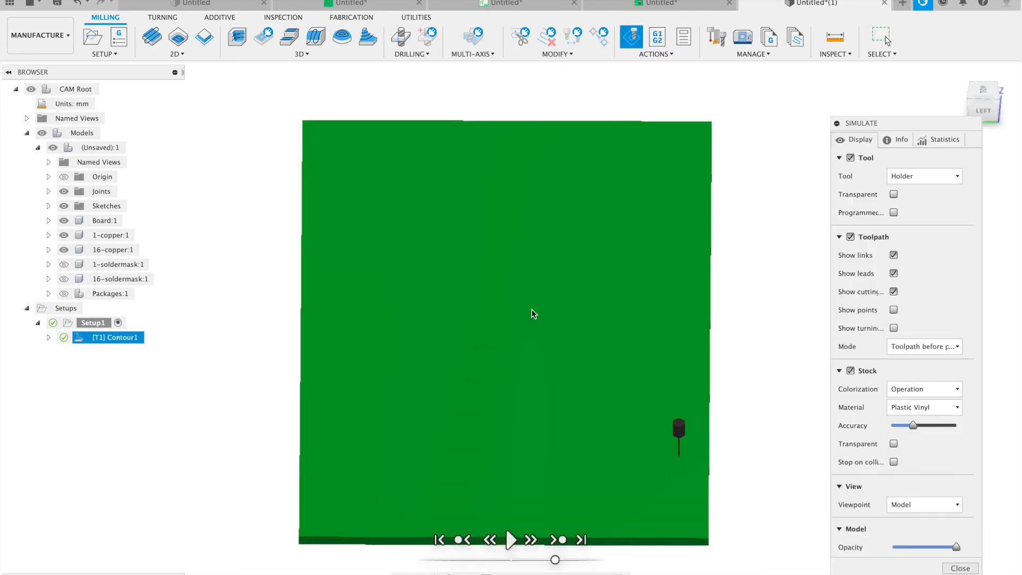
click(512, 540)
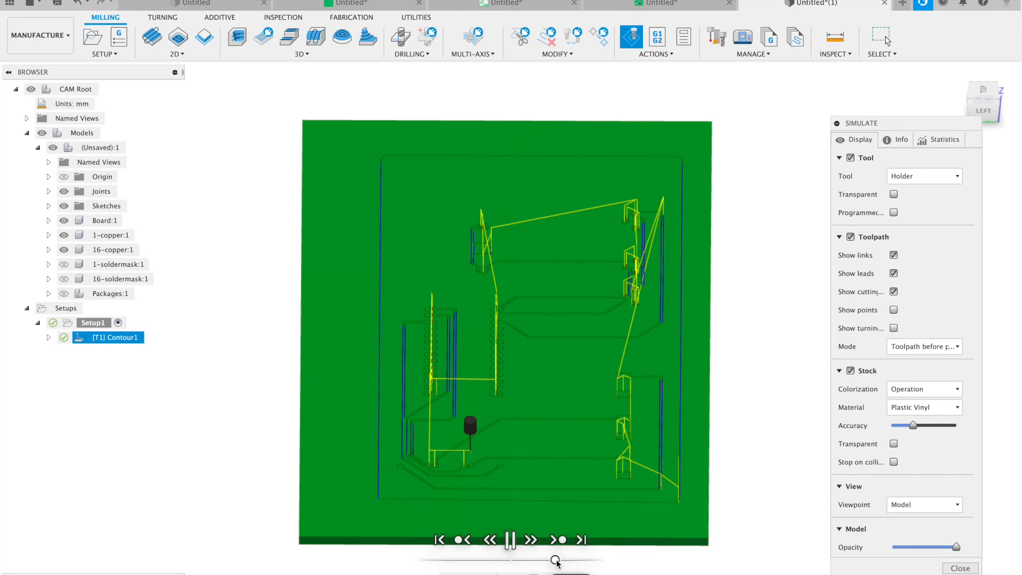
click(960, 568)
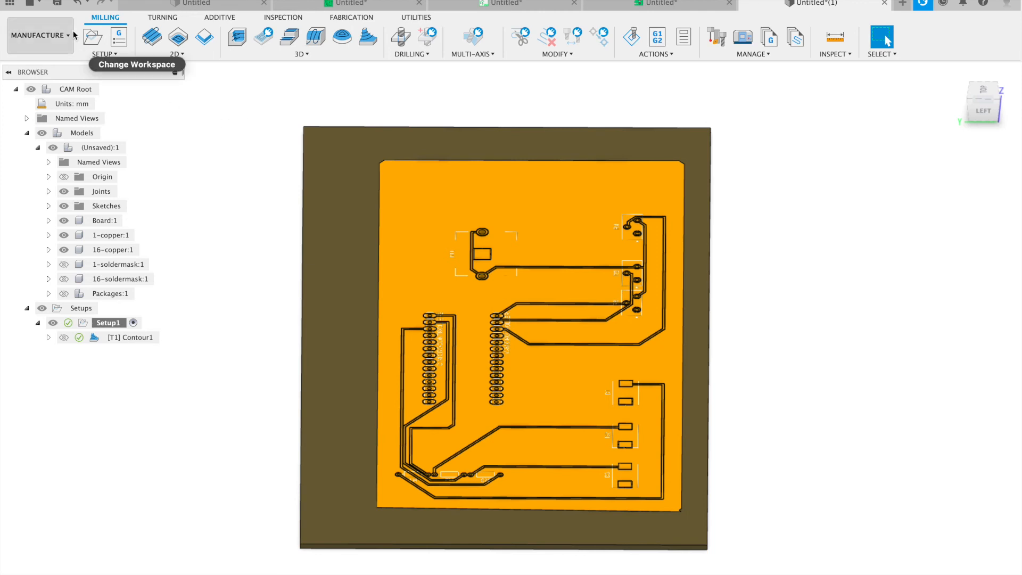
- Create an NC program from the setups and open the local posts in the post library to choose its post processor
right_click(83, 307)
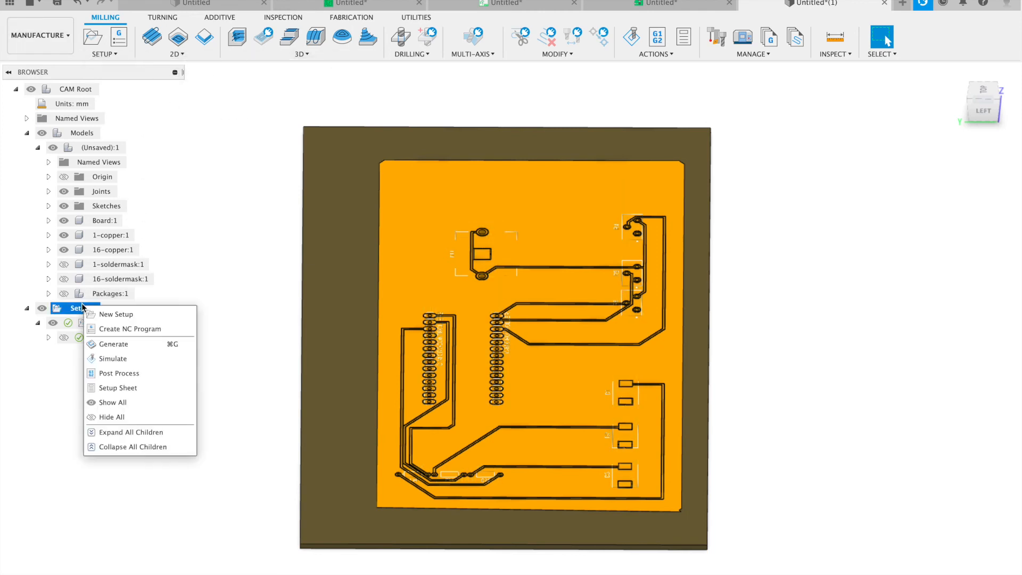
click(133, 329)
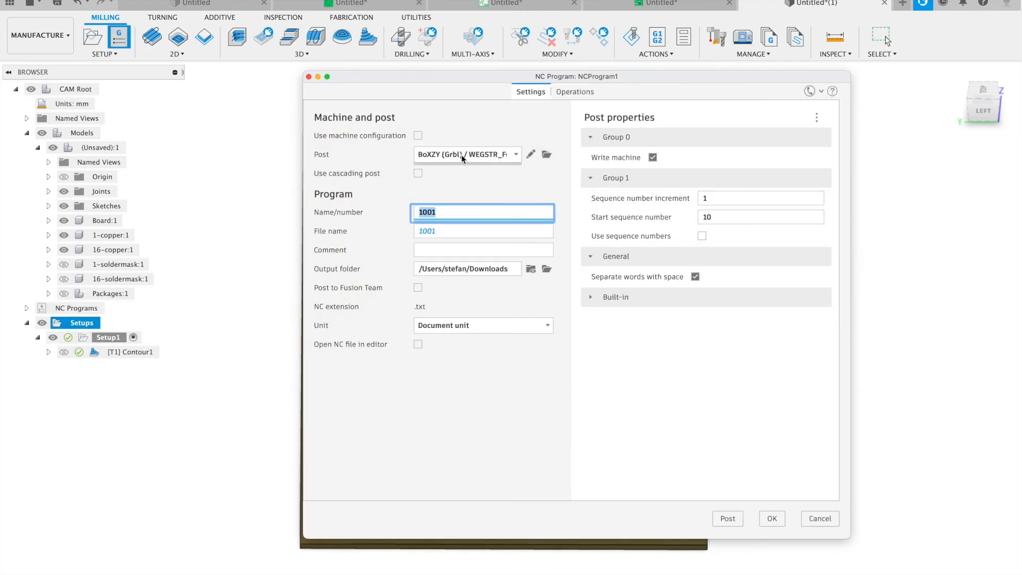
click(436, 366)
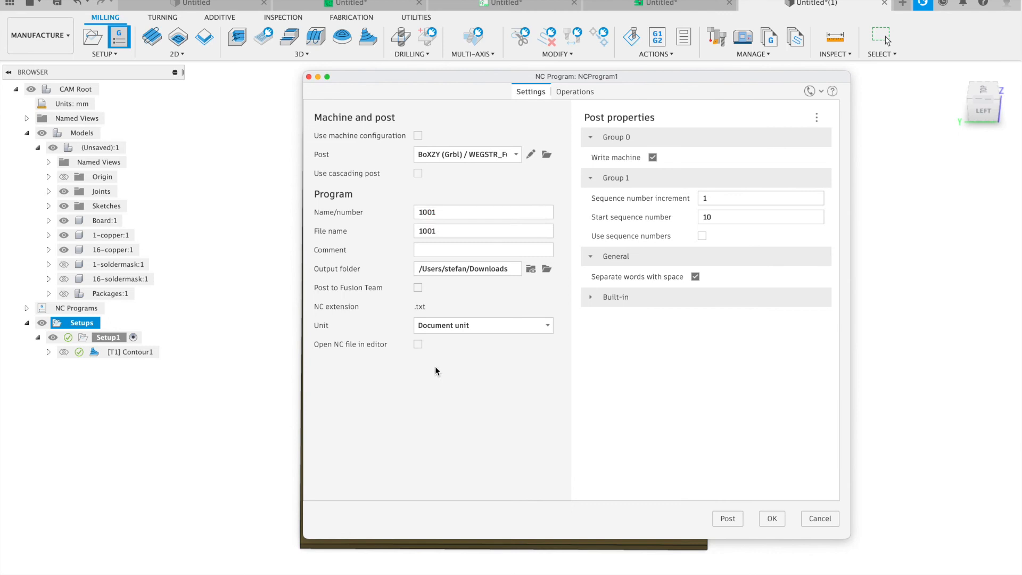
click(546, 154)
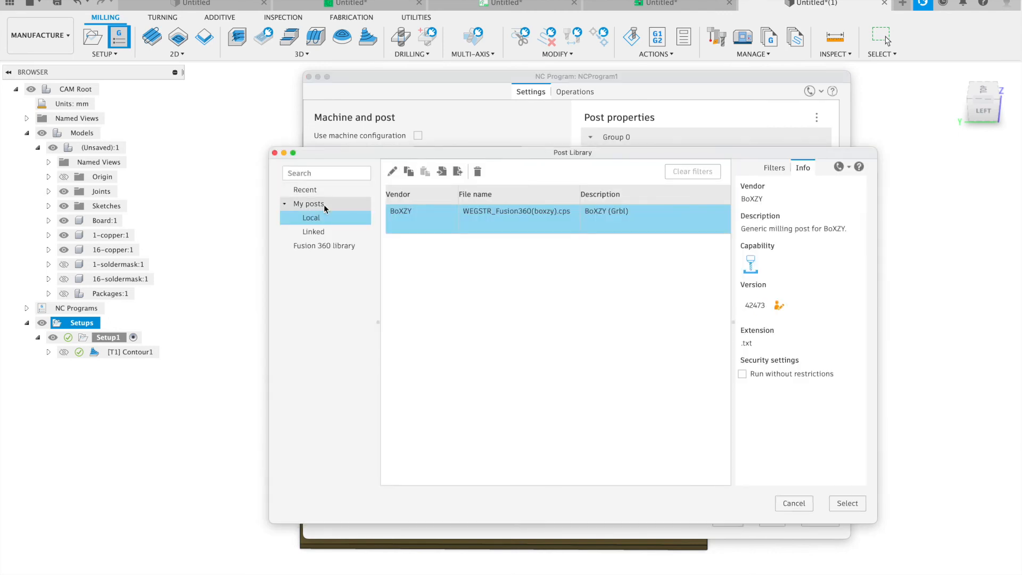
click(336, 219)
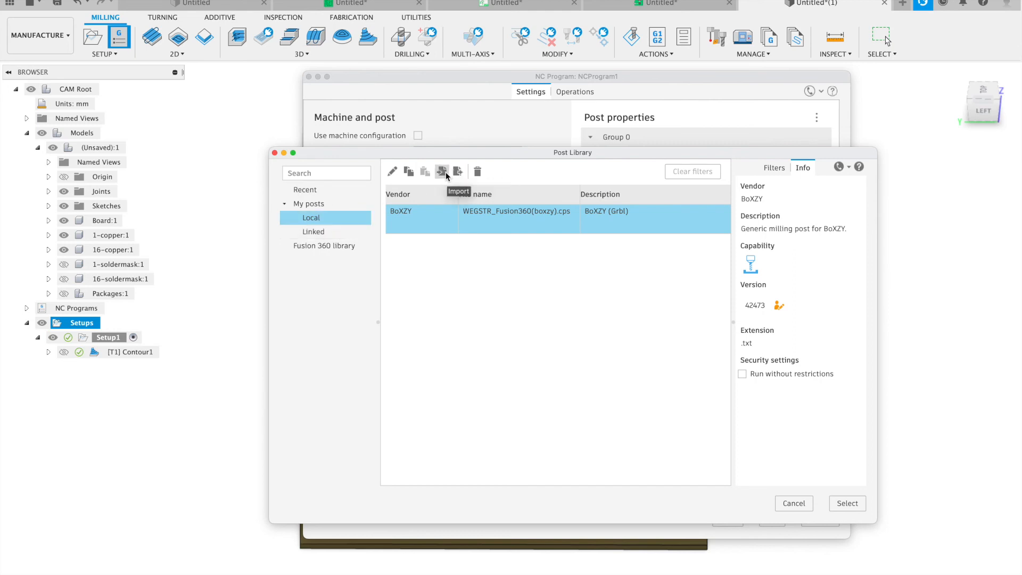
click(445, 172)
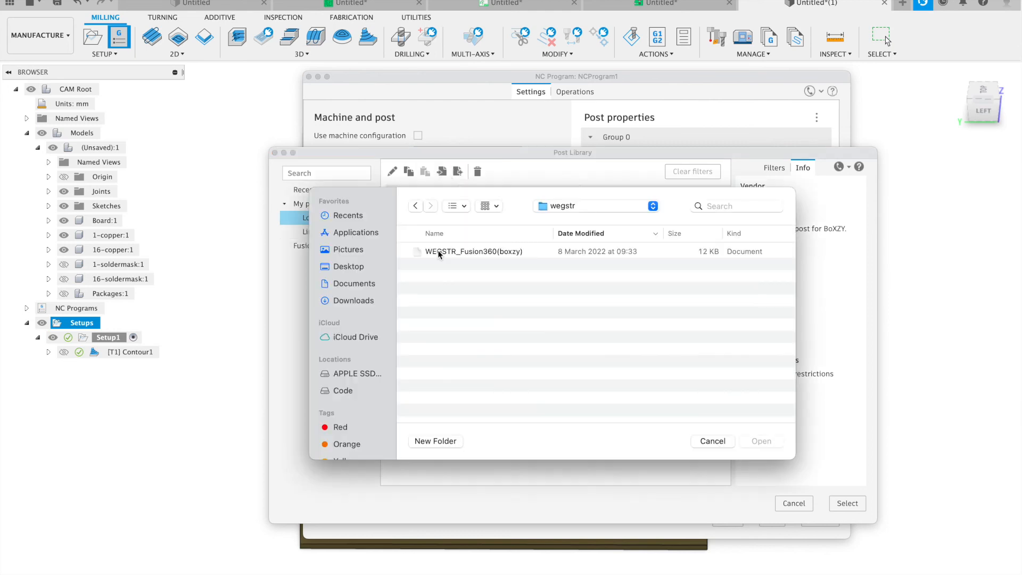
click(483, 252)
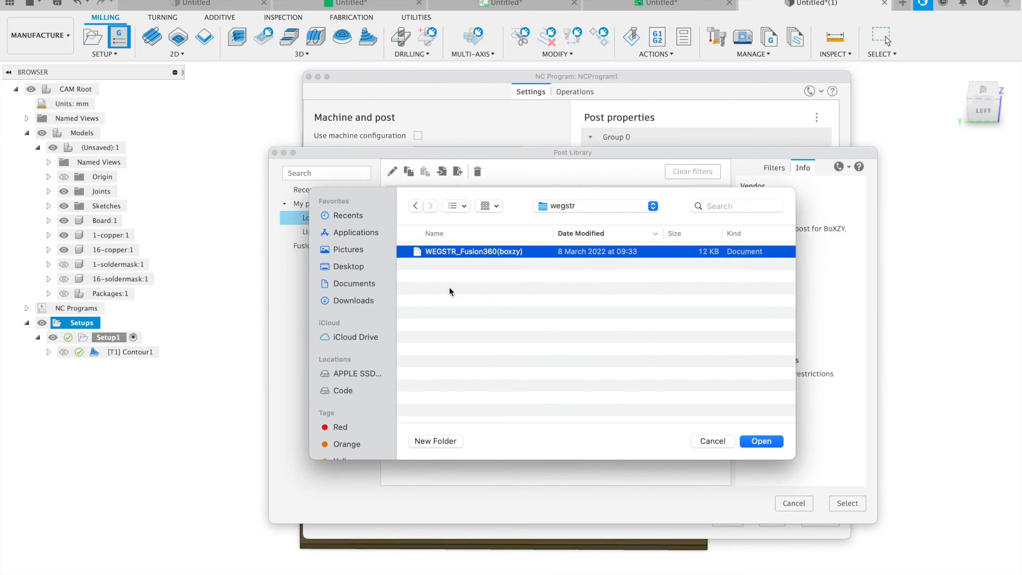
click(717, 444)
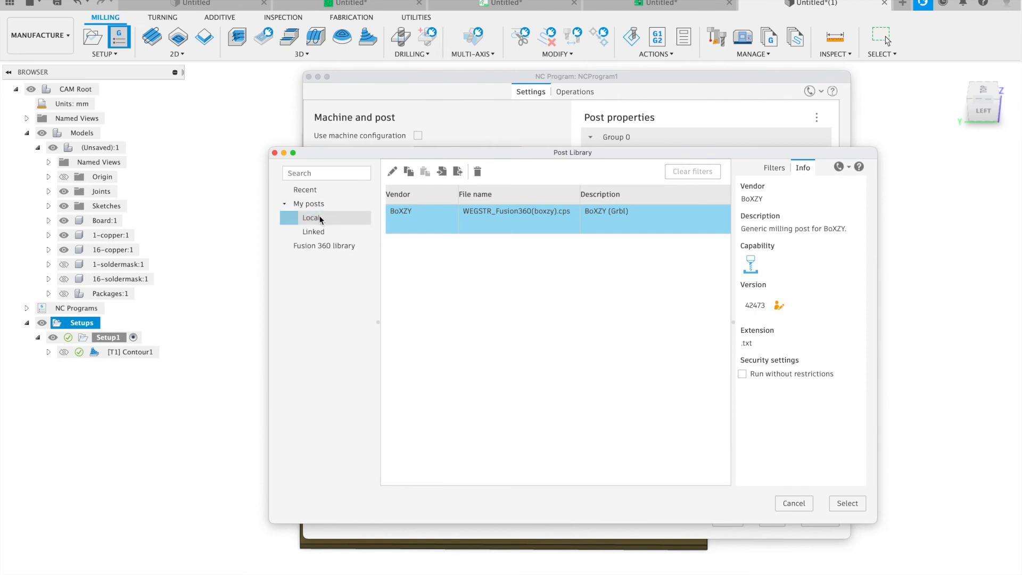
- Assign the local WEGSTR_Fusion360(boxzy).cps post, name the NC program test-pcb and post it to the wegstr folder
click(843, 506)
text(test-pcb)
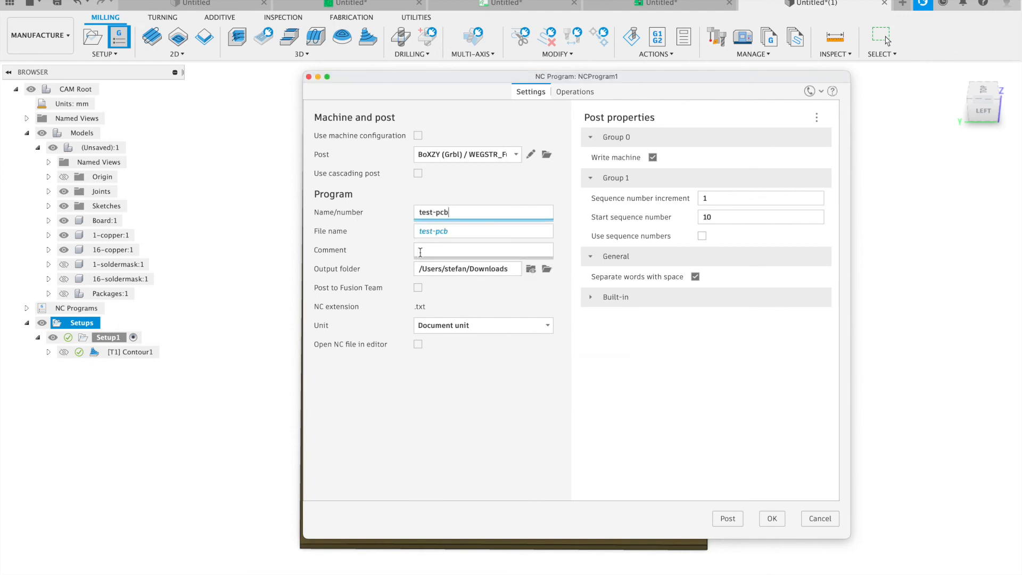
click(548, 270)
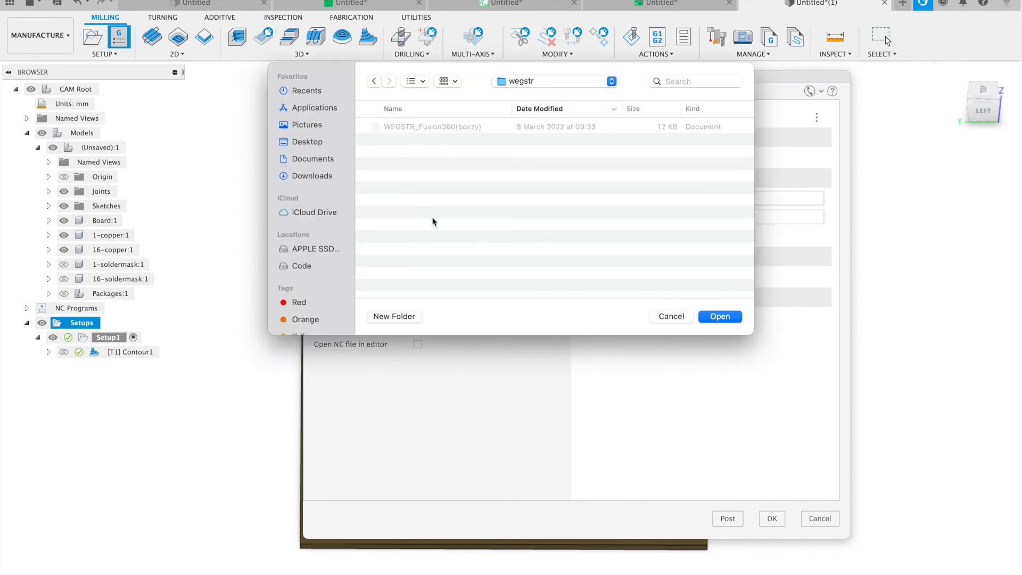
click(723, 318)
click(728, 519)
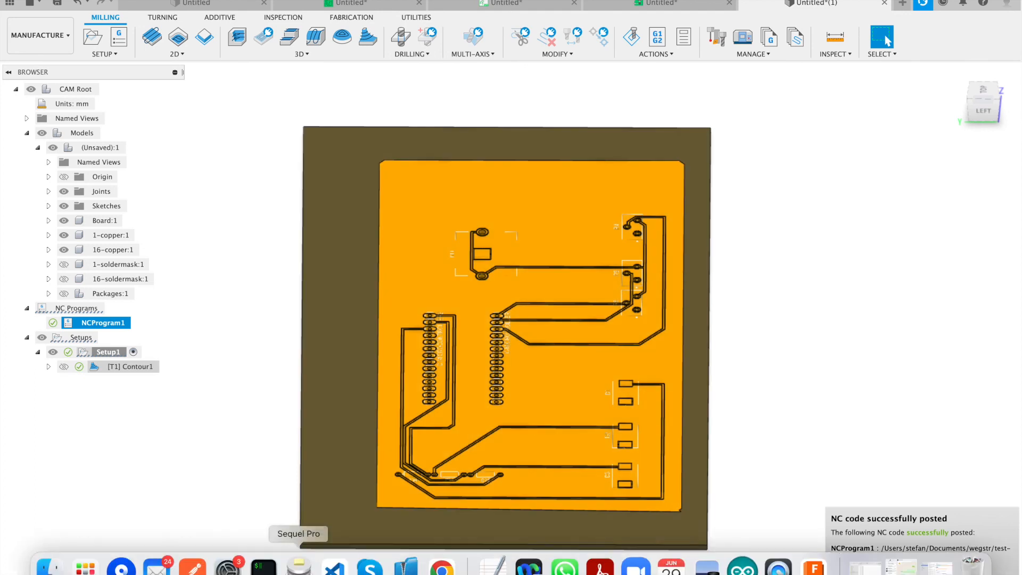
- Switch to Finder and select the posted test-pcb.txt file in the wegstr folder
click(58, 569)
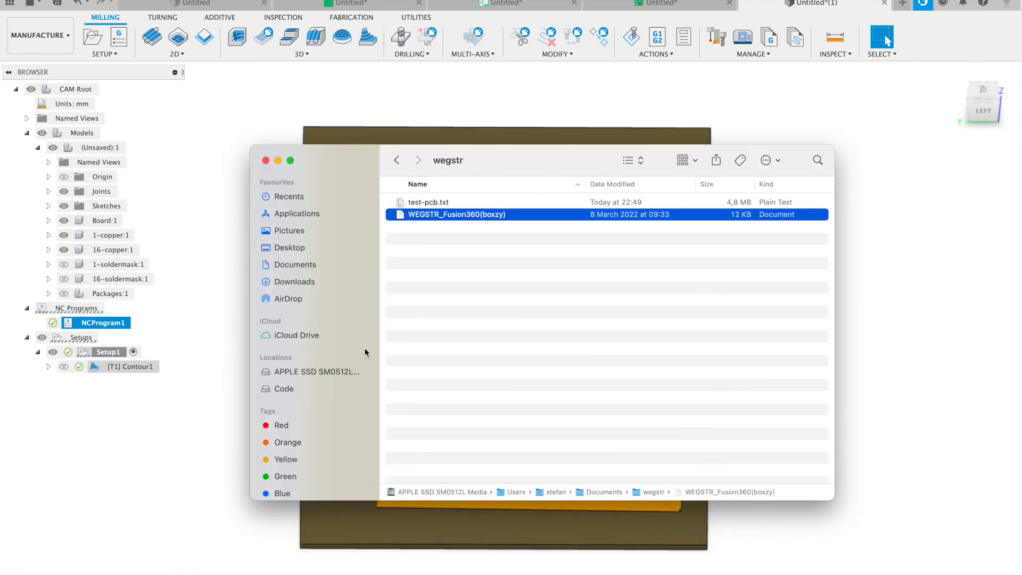
click(433, 201)
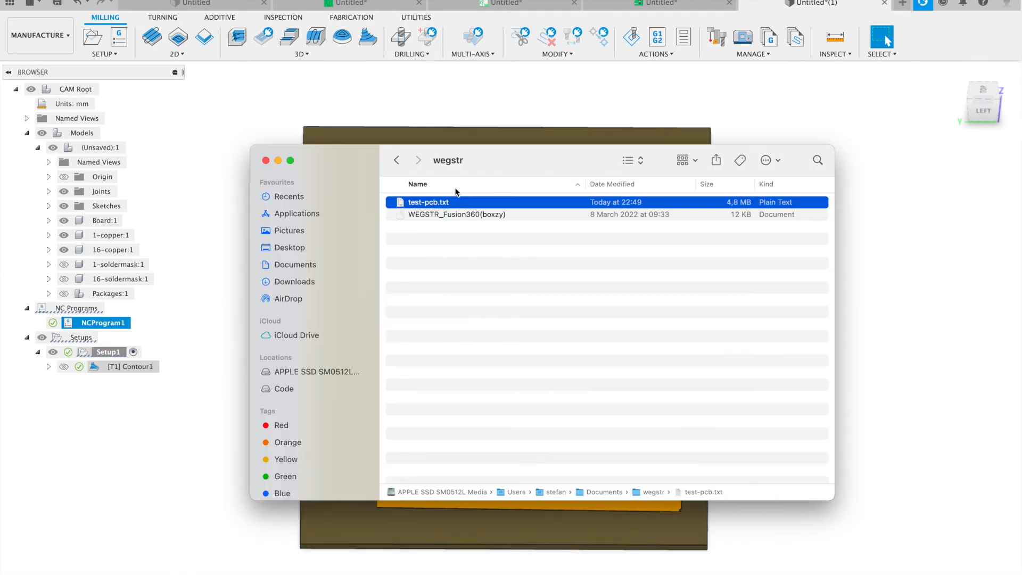